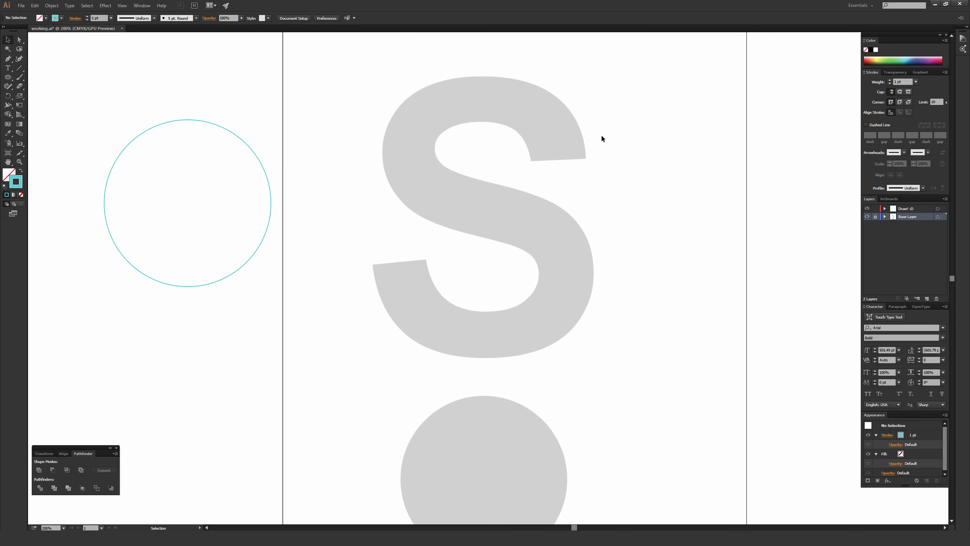
- Toggle the visibility of Base Layer, leaving it visible, and hide the drawing layer above it
left_click(866, 216)
left_click(866, 217)
left_click(866, 217)
left_click(866, 217)
left_click(867, 209)
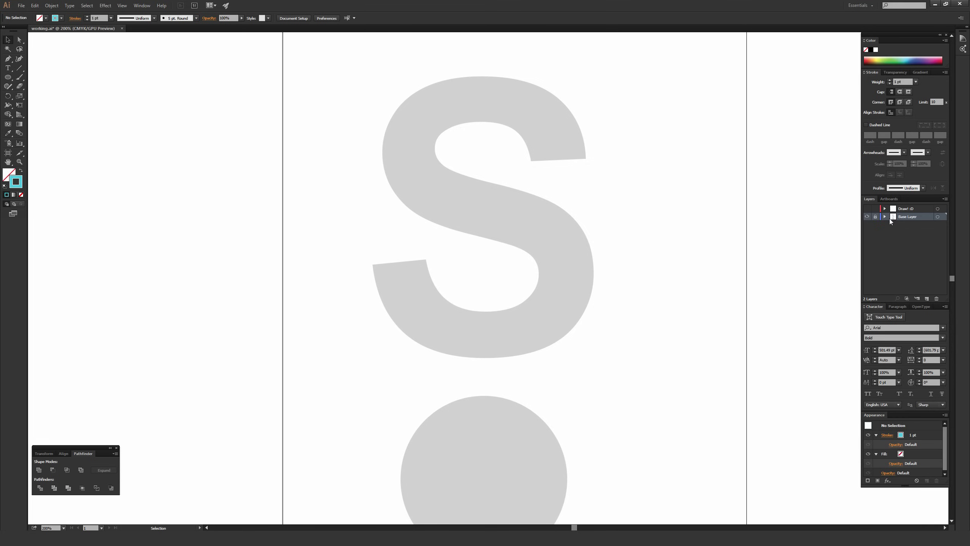
- Unlock Base Layer and select its gray letter S and circle in turn to inspect the template objects
left_click(875, 217)
left_click(527, 213)
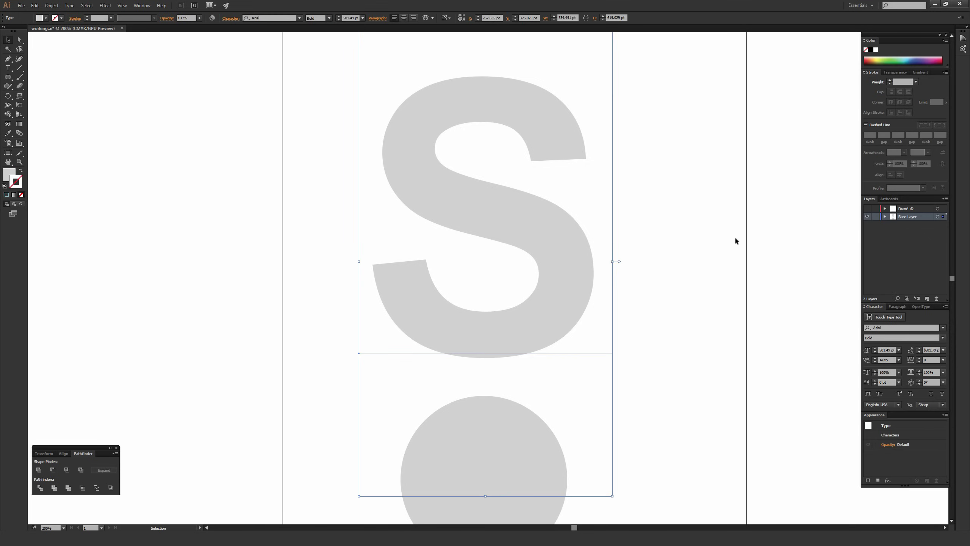
left_click(530, 432)
scroll(542, 403, "down", 2)
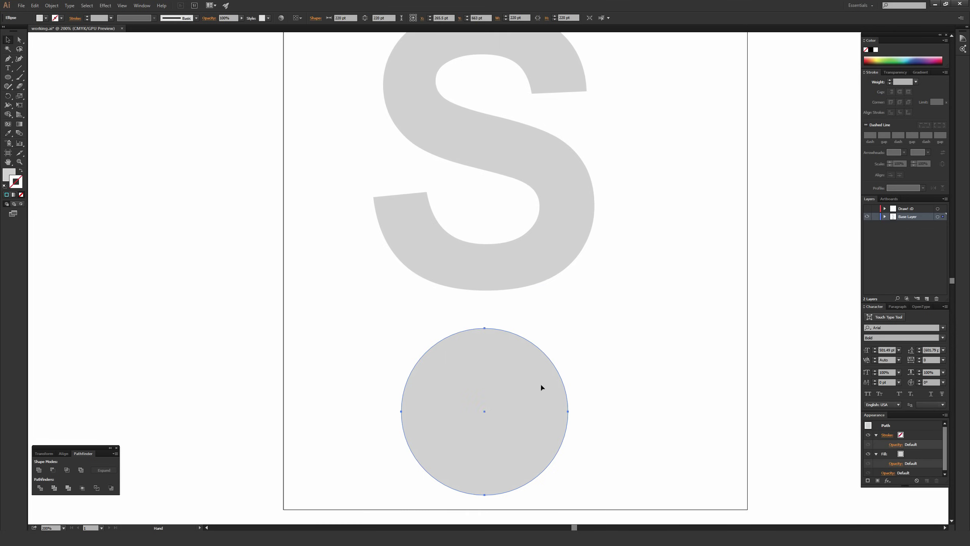
left_click(652, 265)
scroll(679, 286, "up", 2)
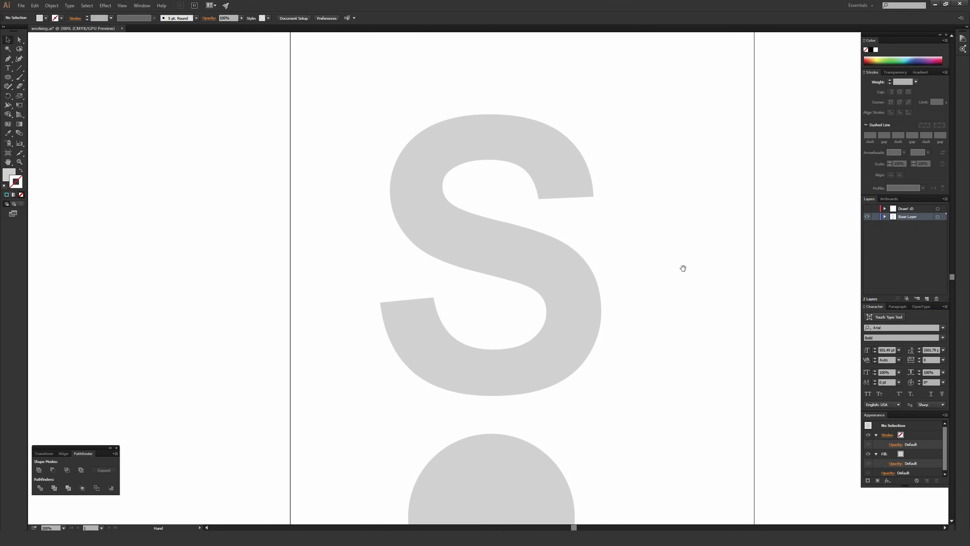
left_click(554, 275)
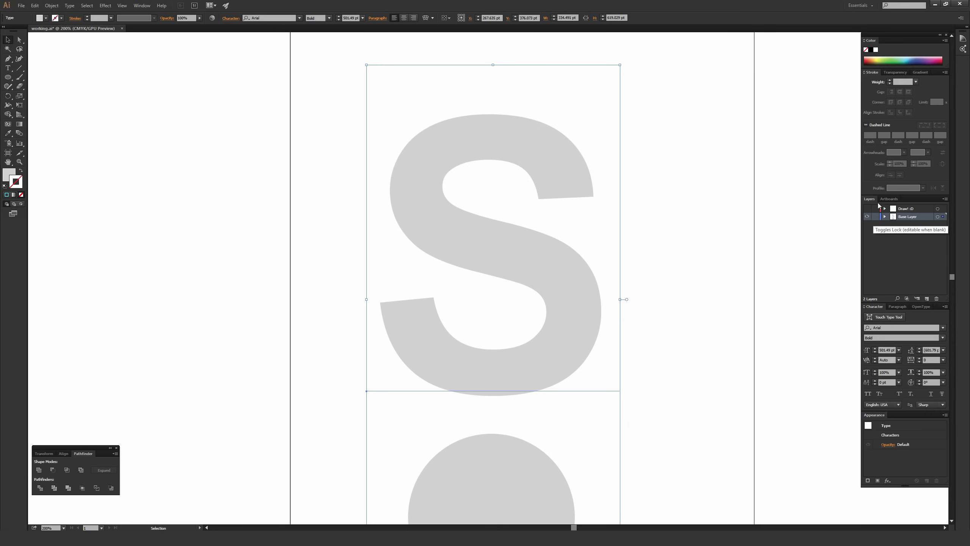
- Lock Base Layer, make the drawing layer above it active and show that layer
left_click(142, 6)
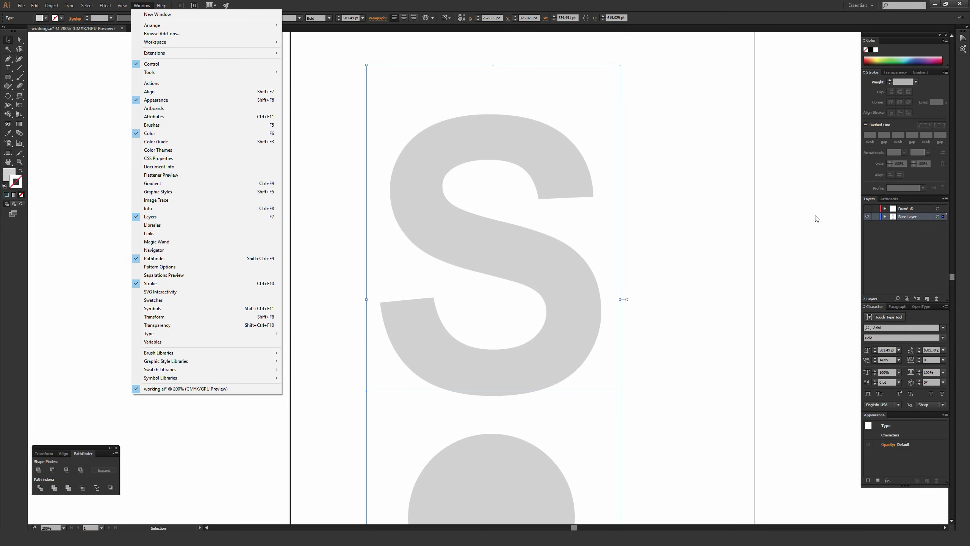
left_click(876, 216)
left_click(875, 216)
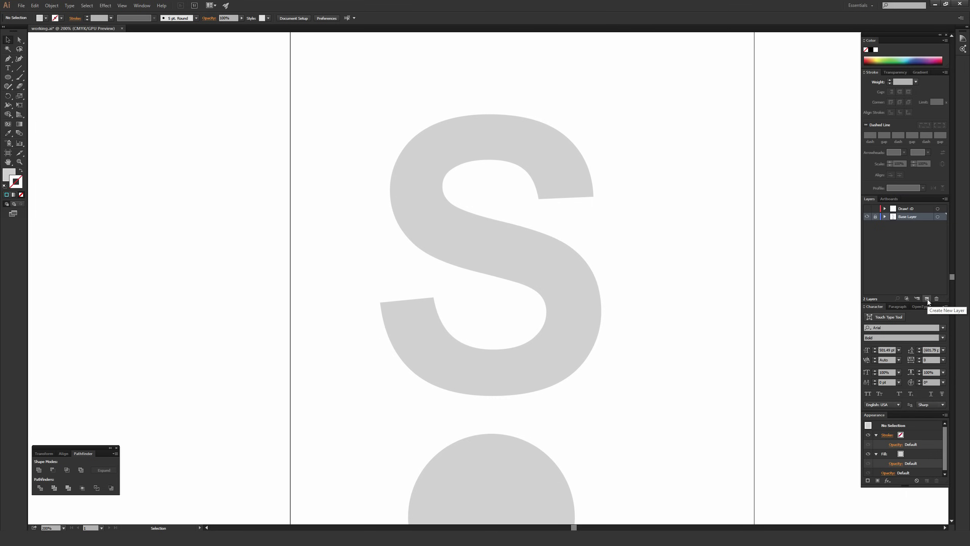
left_click(916, 209)
left_click(867, 209)
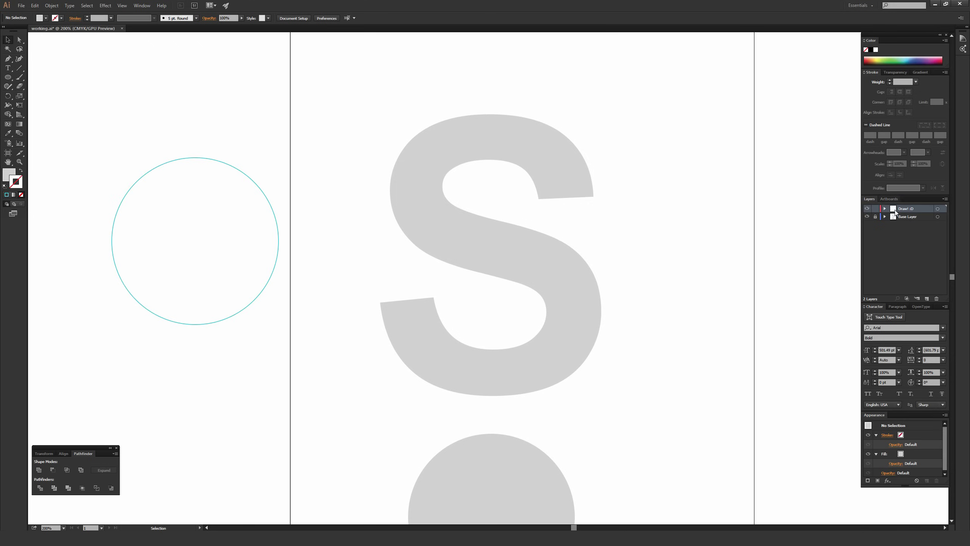
- Set the fill to none and the stroke colour to bright cyan #00E1FF
left_click(5, 172)
left_click(21, 195)
double_click(20, 184)
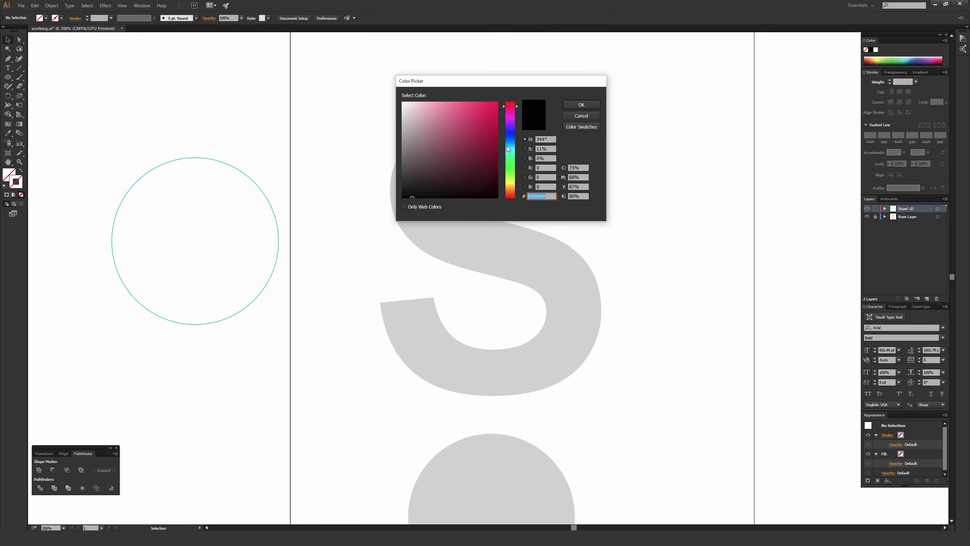
left_click(511, 148)
left_click(490, 109)
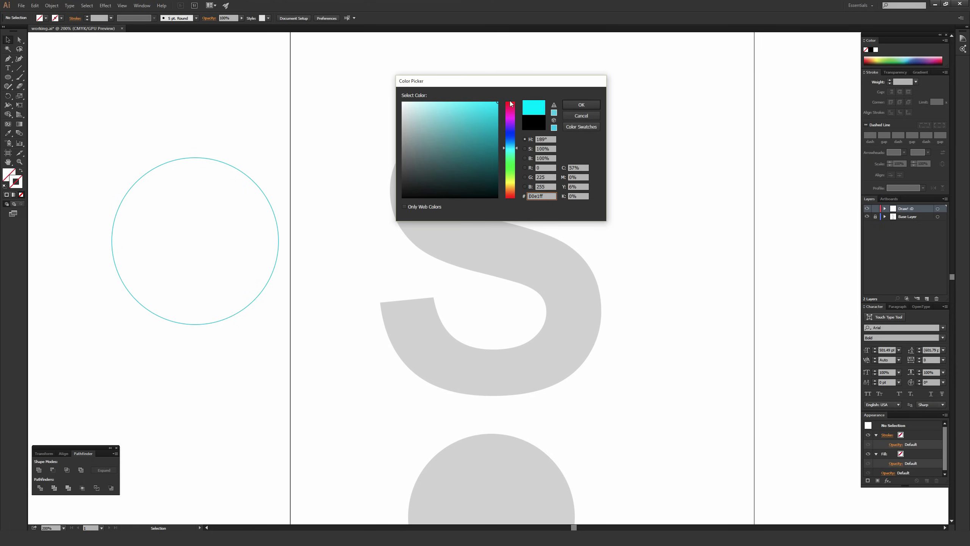
left_click(565, 105)
- Set the stroke weight to 0.25 pt for drawing with the Pen tool
key("p")
scroll(560, 151, "up", 1)
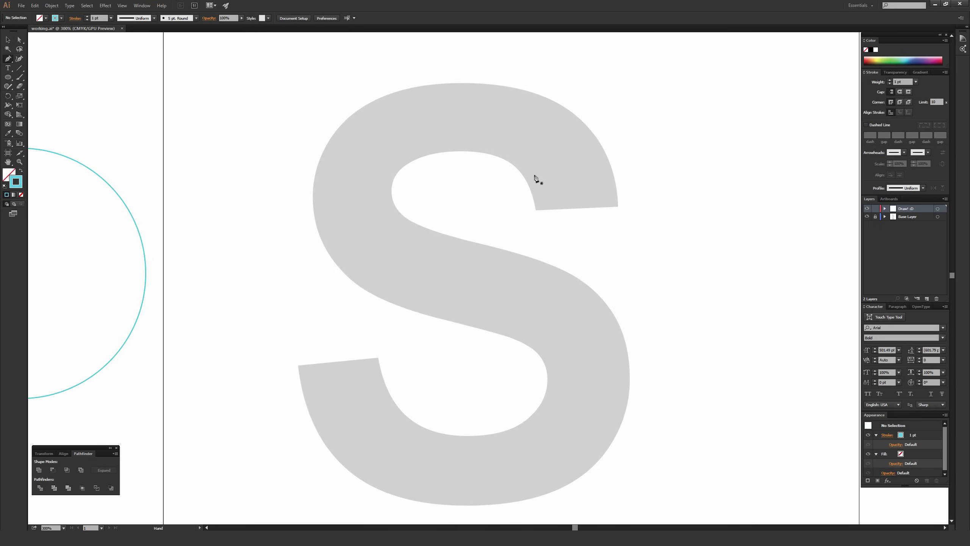
left_click(142, 5)
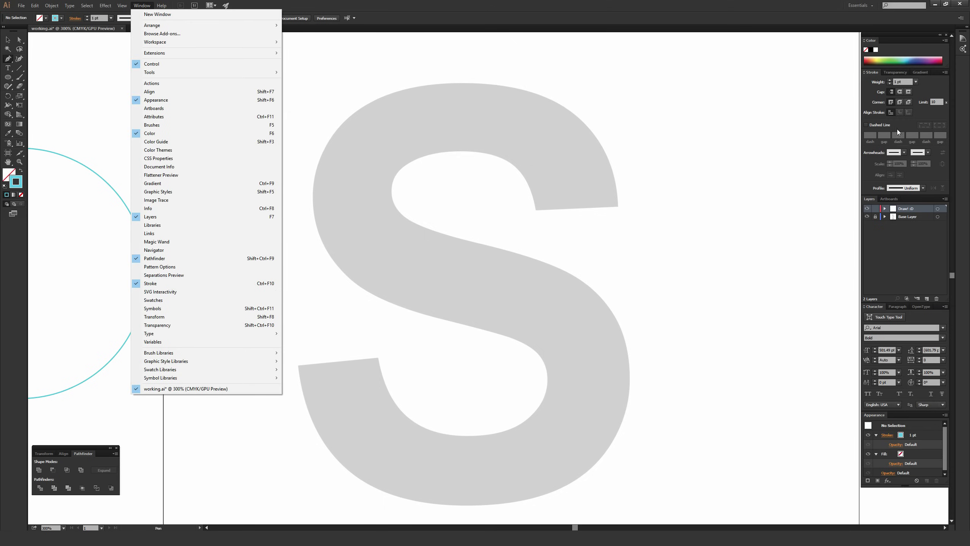
left_click(915, 83)
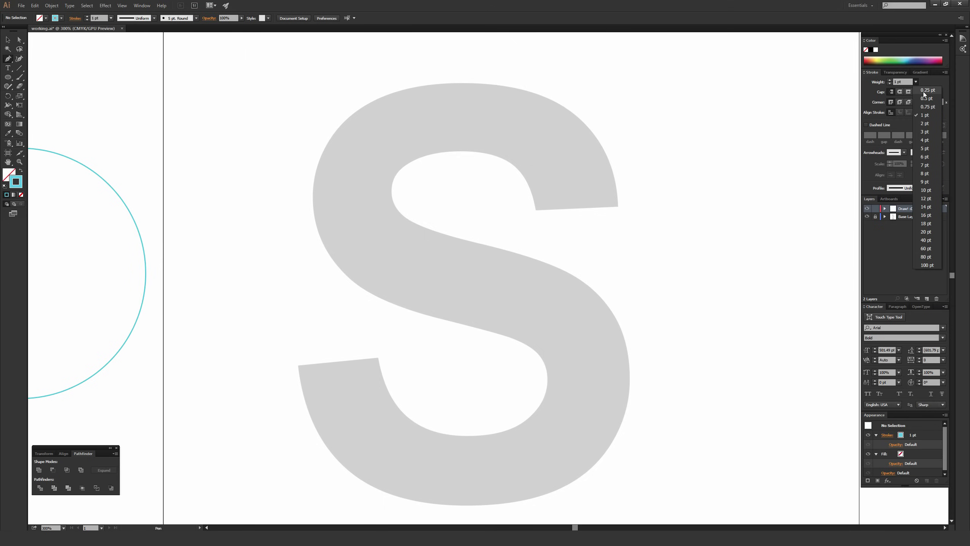
left_click(924, 91)
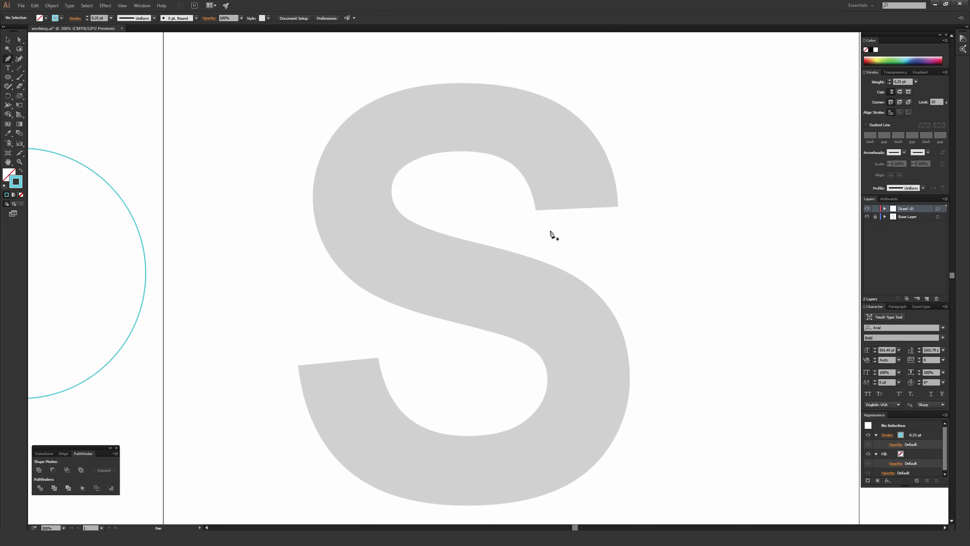
- Swap fill and stroke, and draw a trial curved path with the Pen tool from the S's upper terminal around its upper bowl
key("shift+x")
left_click(618, 203)
left_click_drag(441, 82, 316, 95)
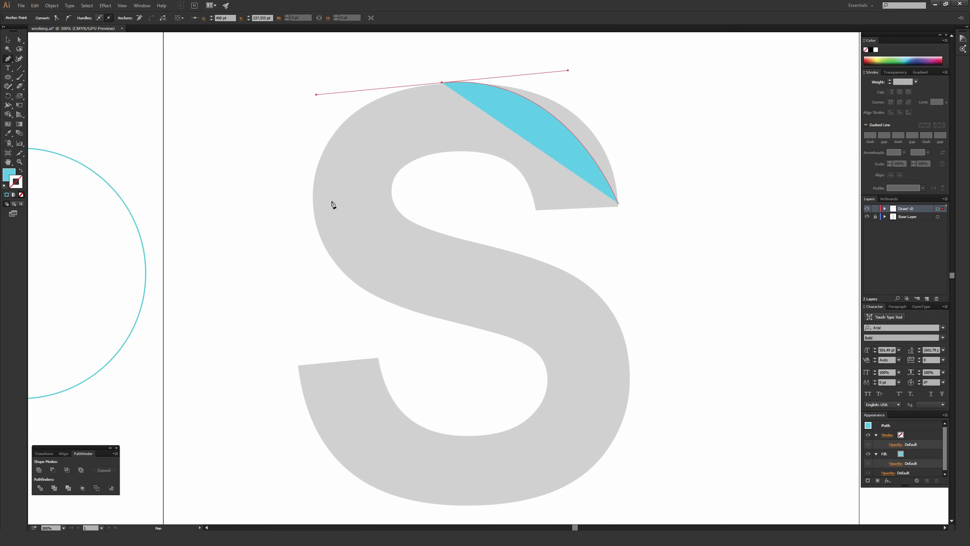
left_click_drag(341, 266, 356, 335)
left_click_drag(467, 347, 541, 352)
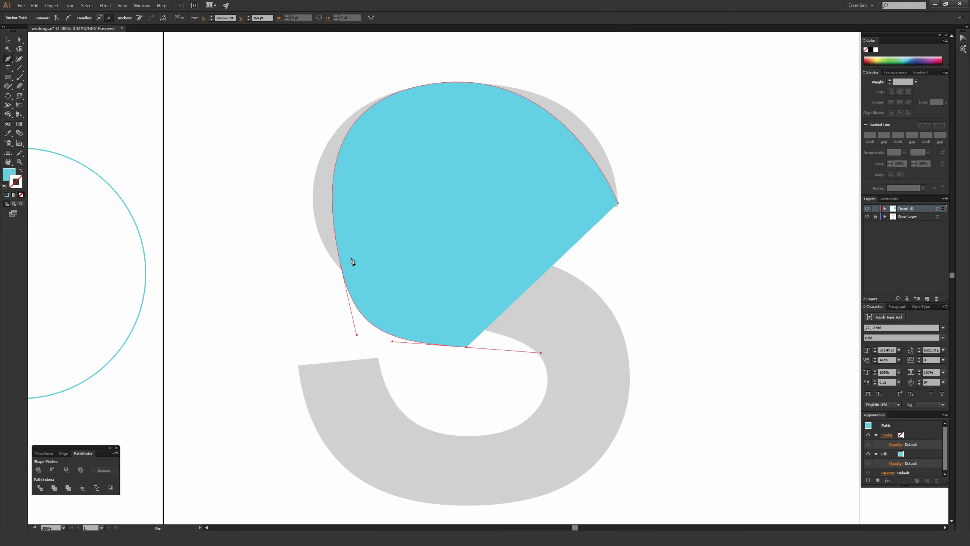
- Swap the fill and stroke back to an outline only and remove the trial path
key("shift+x")
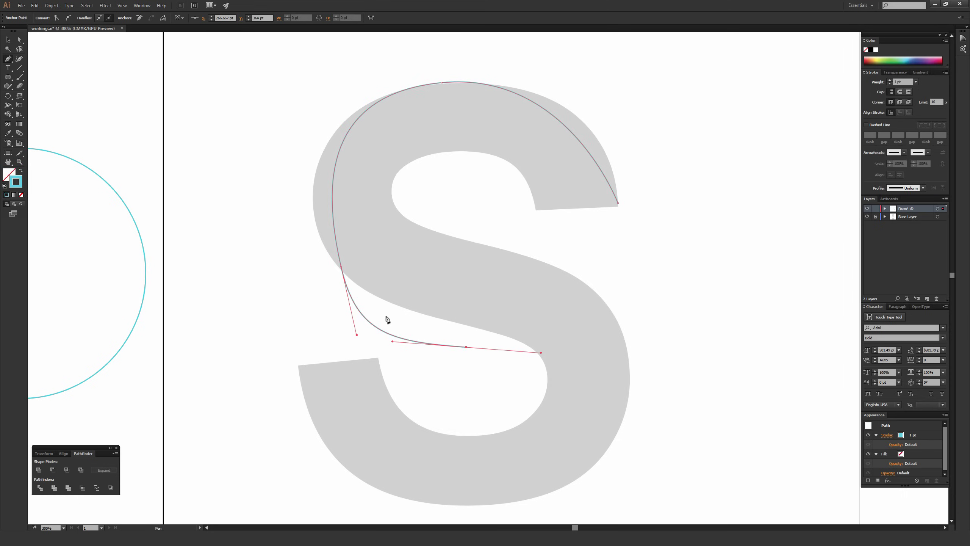
key("v")
left_click(584, 319)
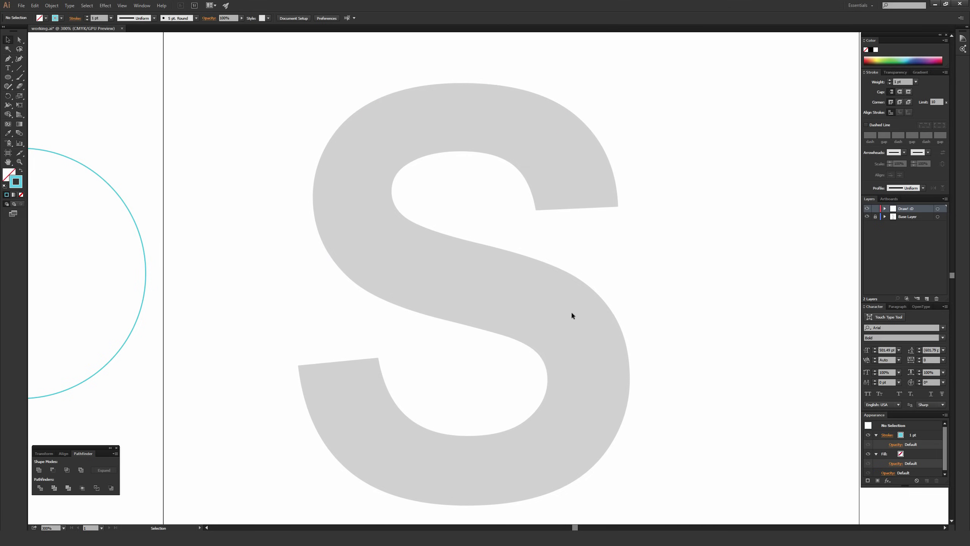
- Examine the outlined circle beside the artboard and the placement of its anchor points at its extremes
key("p")
key("space")
left_click_drag(548, 199, 546, 228)
left_click_drag(646, 271, 622, 244)
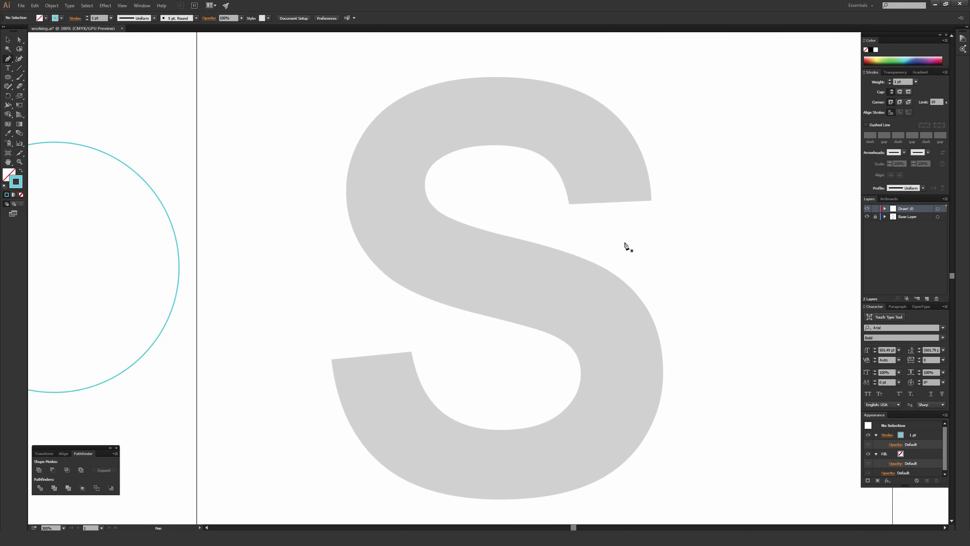
scroll(477, 115, "left", 8)
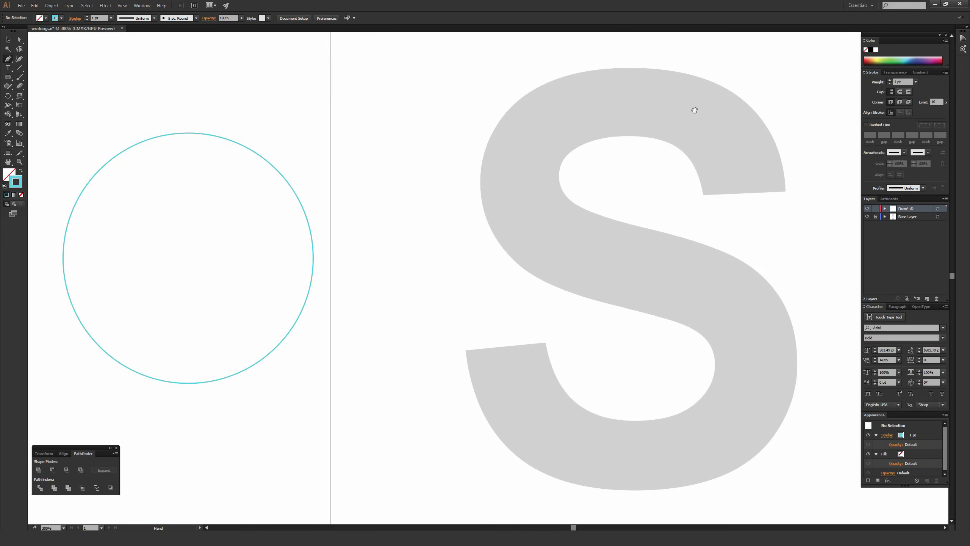
key("v")
key("ctrl+a")
left_click_drag(403, 193, 455, 253)
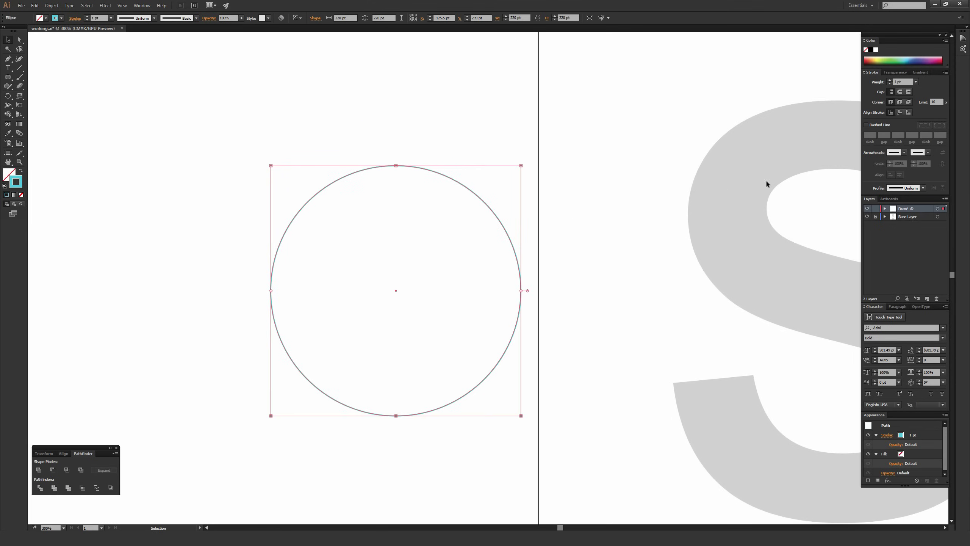
scroll(573, 191, "down", 2)
scroll(573, 191, "left", 2)
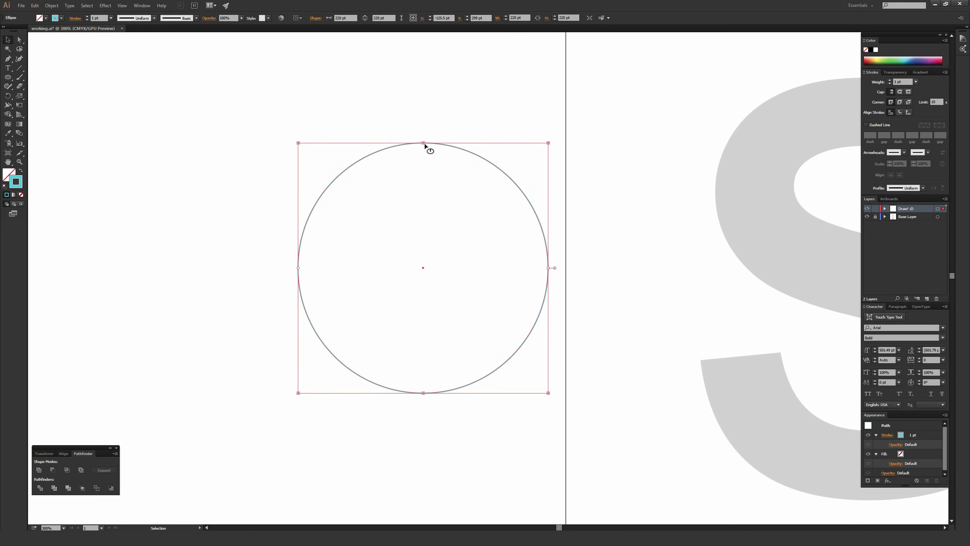
left_click(299, 277)
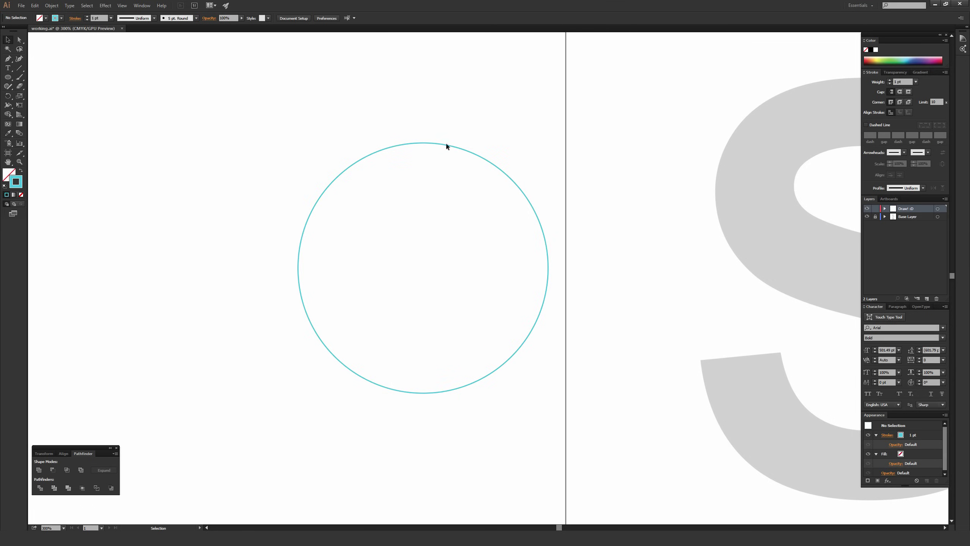
left_click_drag(452, 261, 631, 176)
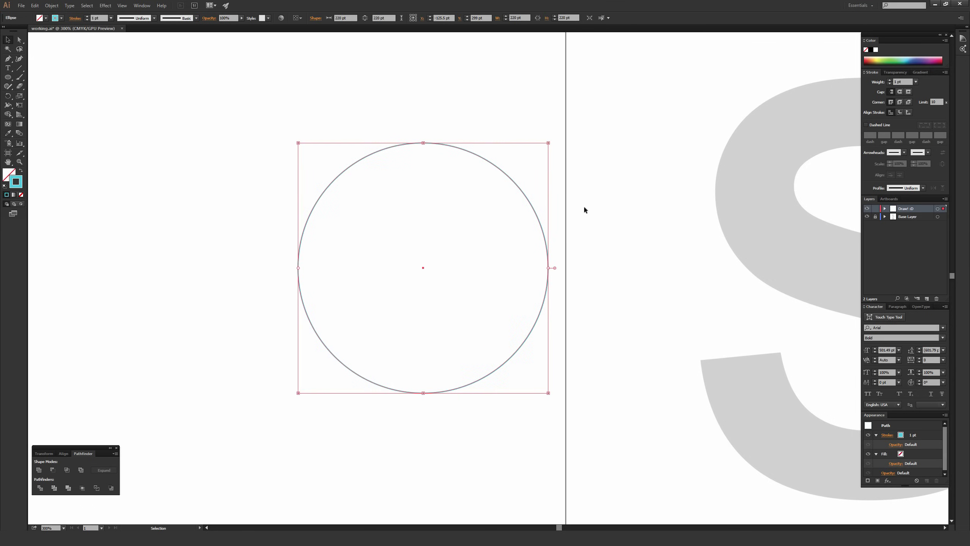
left_click(603, 188)
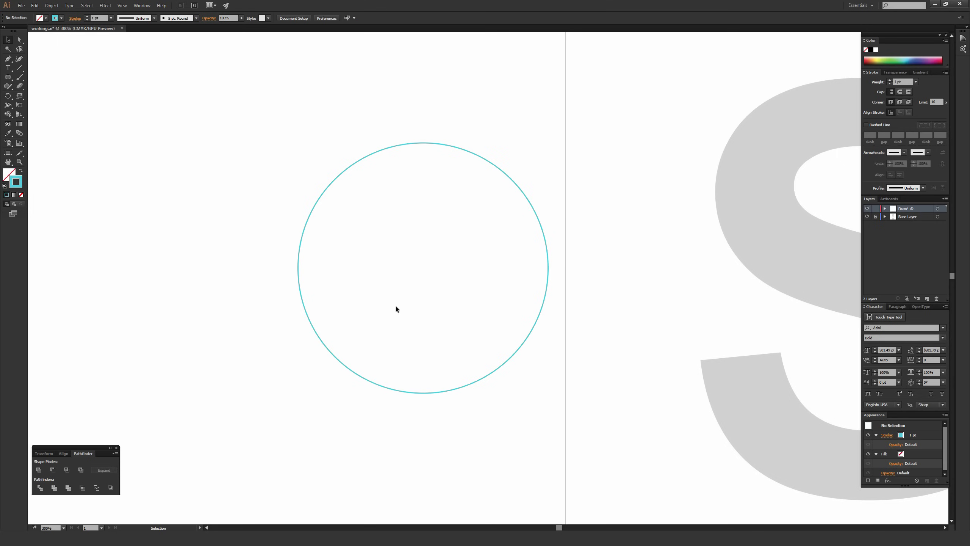
left_click_drag(498, 250, 355, 349)
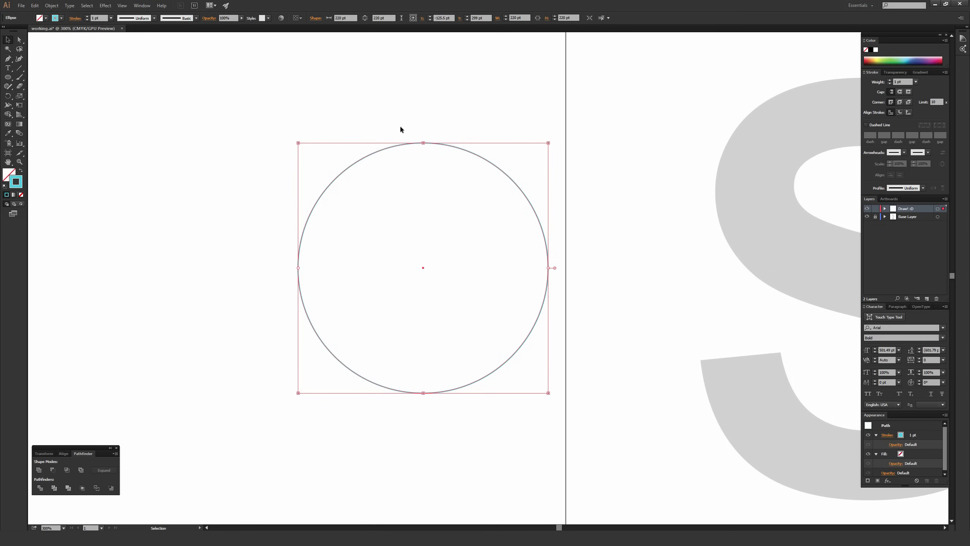
left_click(613, 122)
- Draw a short horizontal marker line across the outer left extreme of the S's upper bowl with the Pen tool
left_click_drag(721, 125, 377, 189)
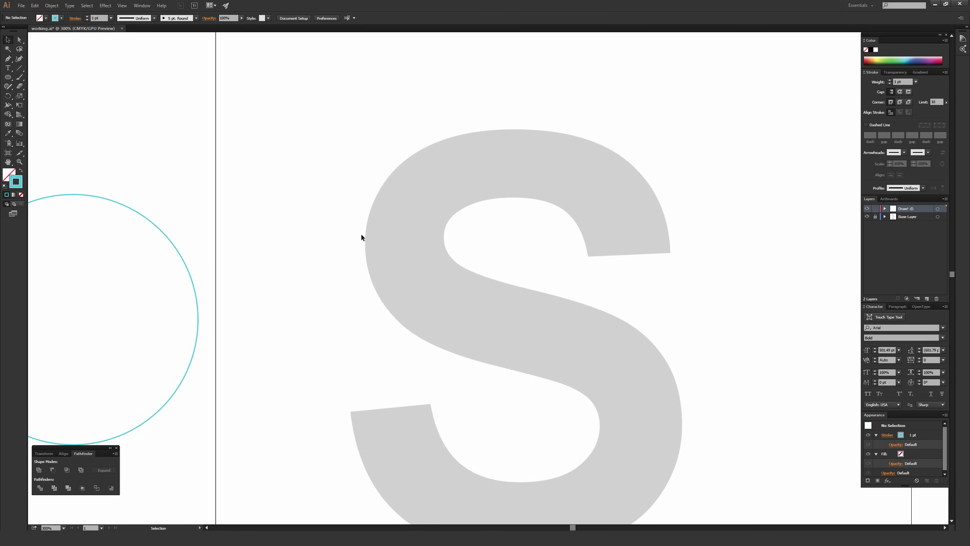
left_click_drag(393, 246, 355, 165)
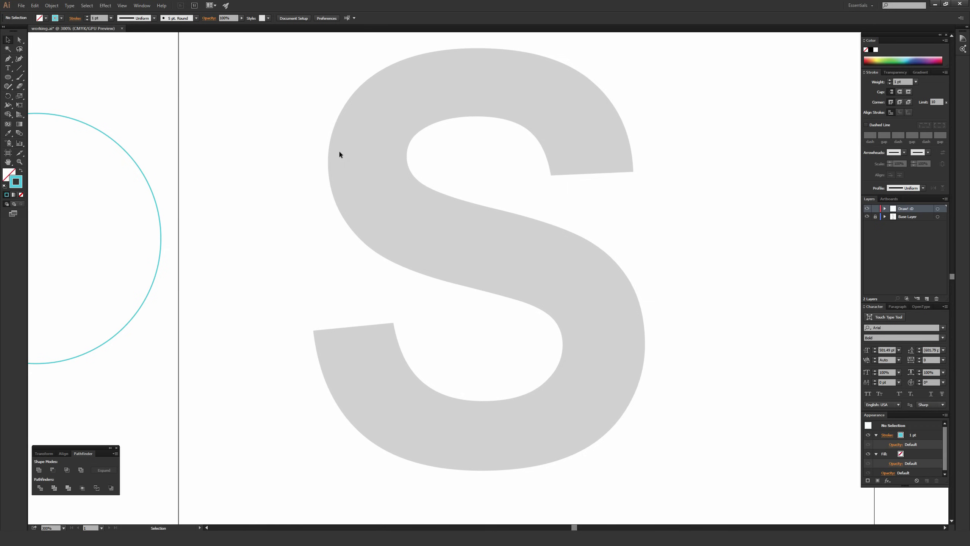
key("p")
left_click(310, 167)
left_click(339, 167)
key("v")
left_click(346, 181)
key("ctrl+a")
key("ctrl+shift+a")
- Draw a vertical marker line about 23 pt long across the lower edge of the S's diagonal
key("p")
left_click(457, 294)
left_click(457, 269)
key("v")
key("ctrl+shift+a")
- Move the vertical marker to the inner right extreme of the S's lower bowl and turn it horizontal
left_click_drag(442, 273, 545, 389)
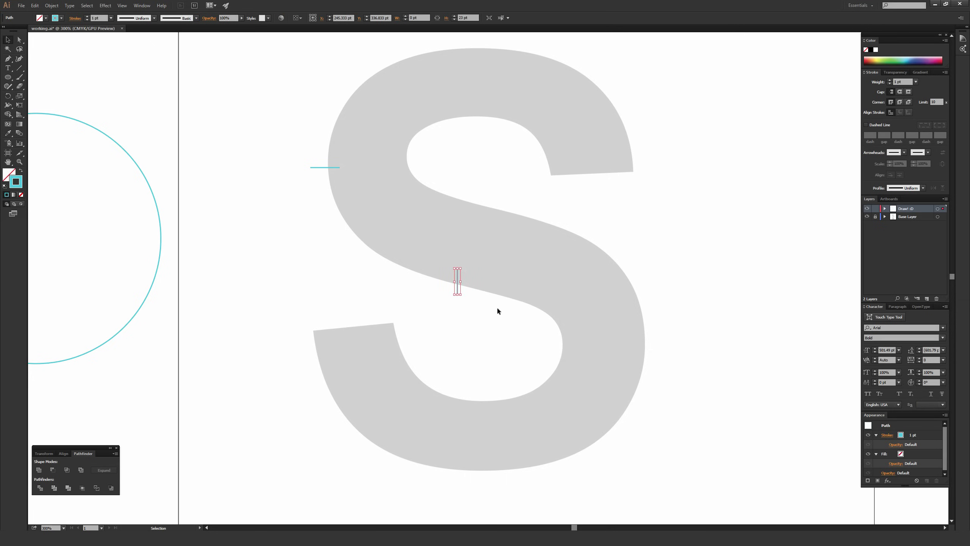
left_click_drag(457, 284, 576, 345)
left_click(531, 322)
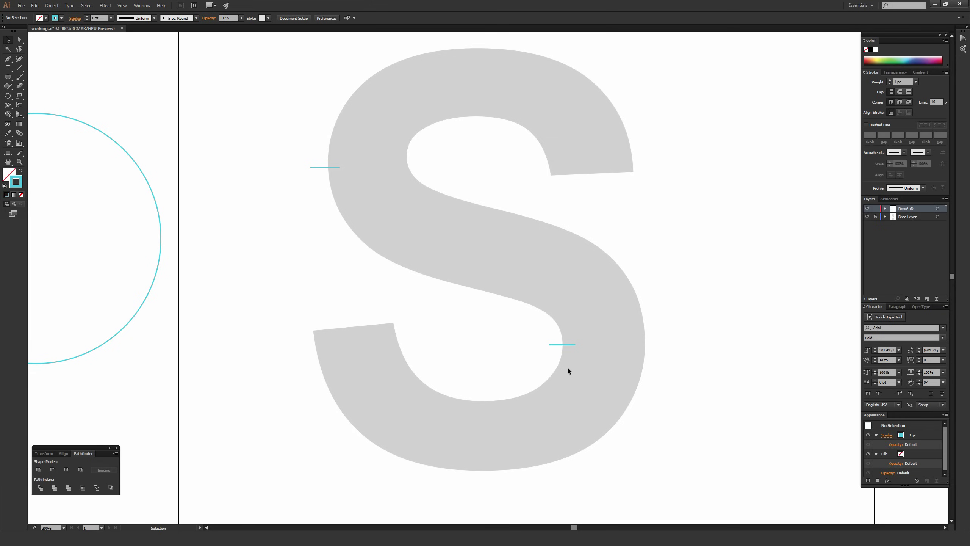
- Delete both marker lines from the letter S
left_click_drag(292, 123, 616, 395)
key("Delete")
- Start a Pen path at the outer corner of the S's upper terminal and curve it to a top anchor with horizontal handles
key("space")
left_click_drag(596, 353, 598, 363)
key("p")
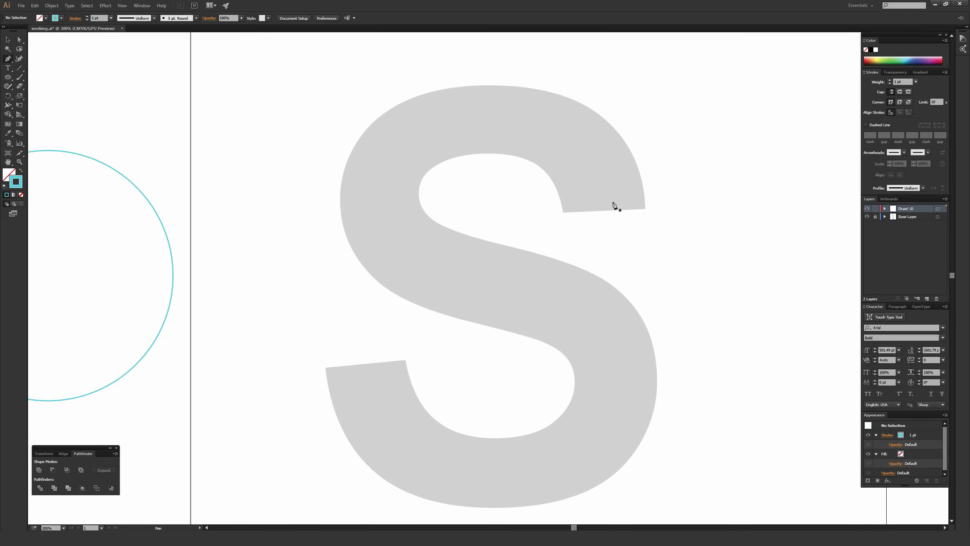
left_click(645, 209)
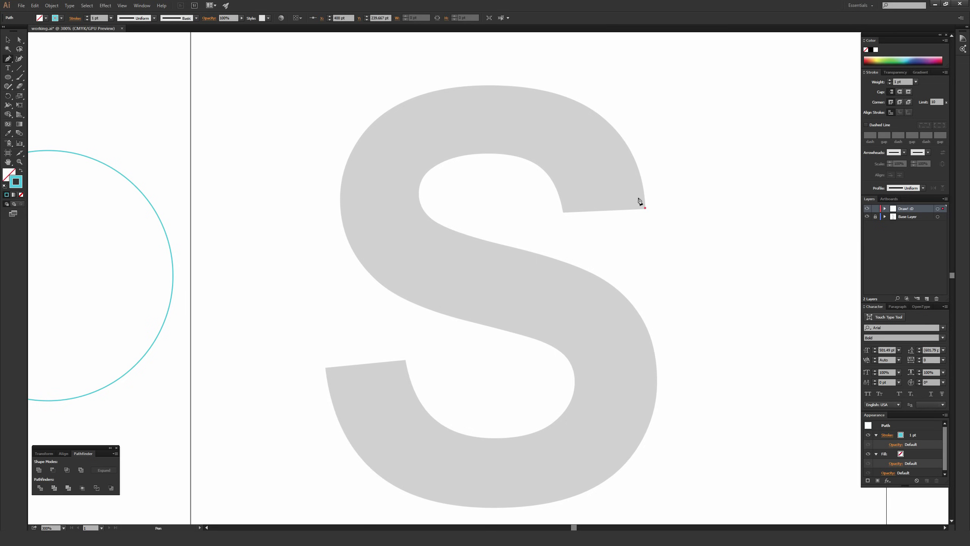
scroll(602, 162, "up", 2)
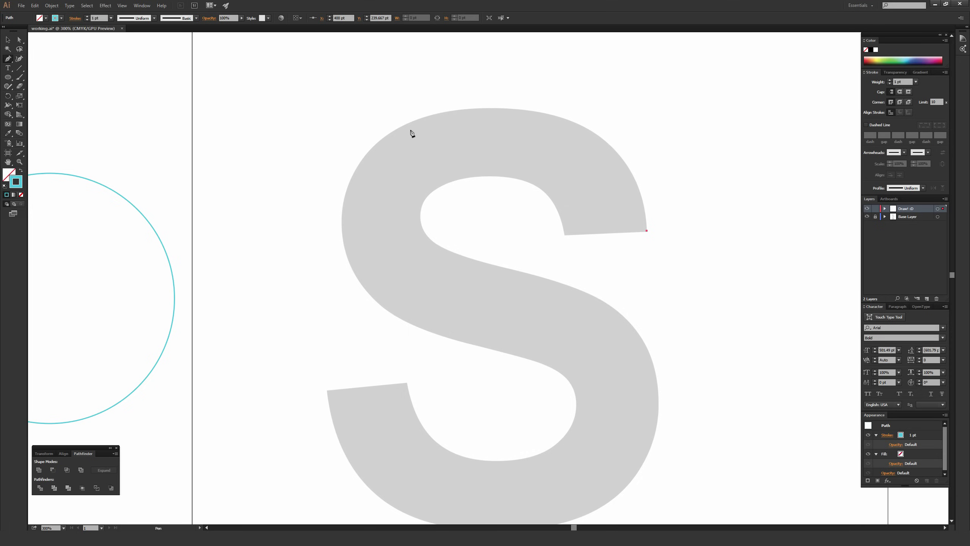
left_click(494, 108)
left_click_drag(491, 109, 340, 107)
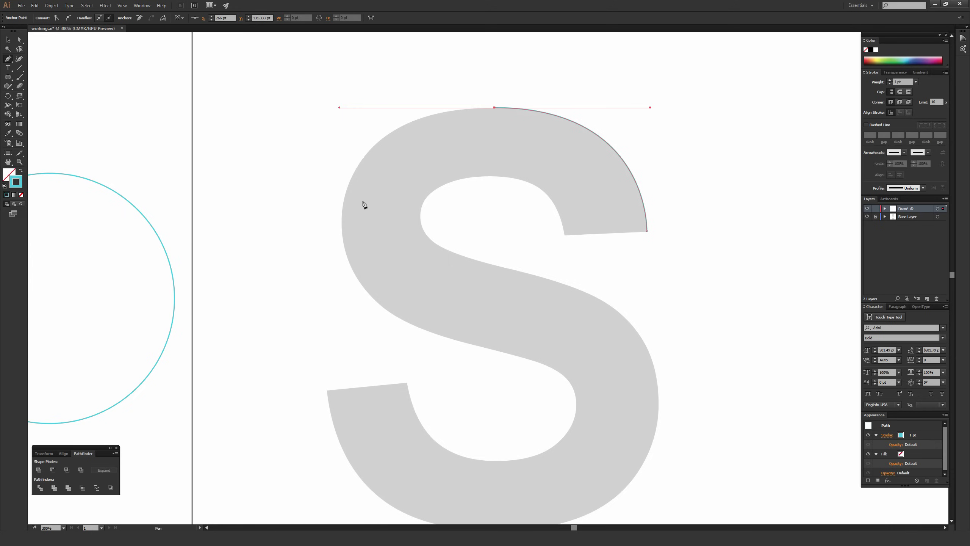
- Continue the S path with vertical-handle anchors at the upper bowl's outer left extreme and the lower bowl's inner right extreme
left_click(342, 222)
left_click_drag(342, 225, 342, 230)
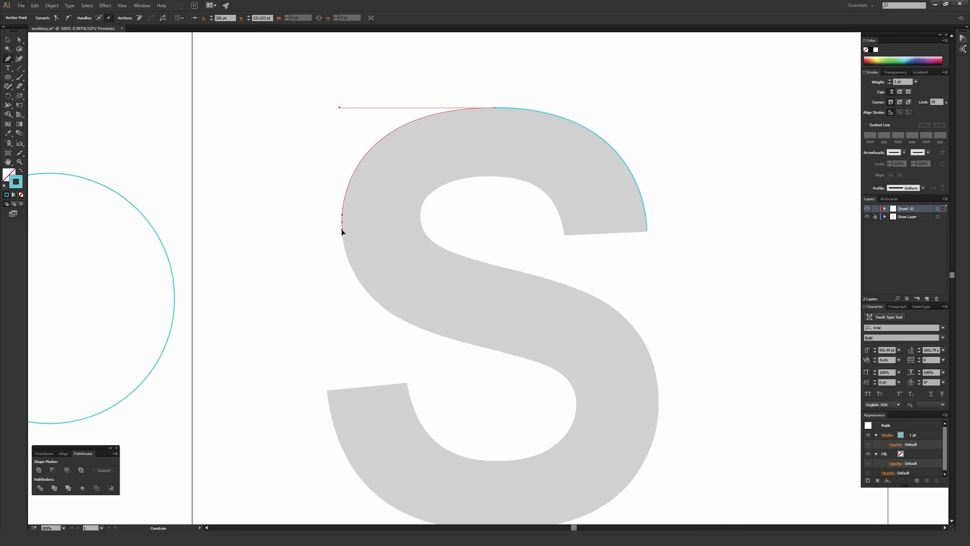
left_click_drag(342, 230, 342, 230)
left_click_drag(456, 269, 375, 205)
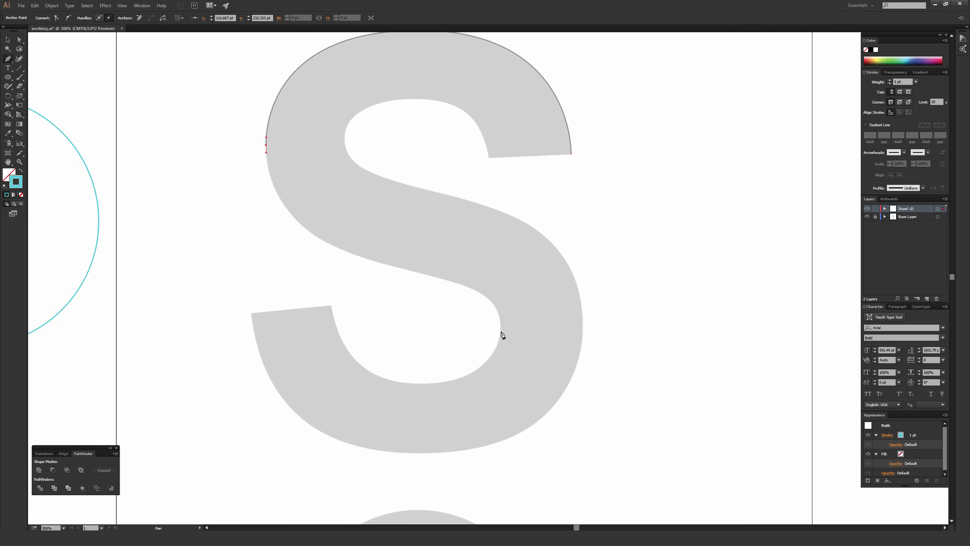
left_click_drag(500, 332, 504, 404)
mouse_move(503, 413)
left_mouse_down()
mouse_move(502, 401)
mouse_move(498, 415)
left_mouse_up()
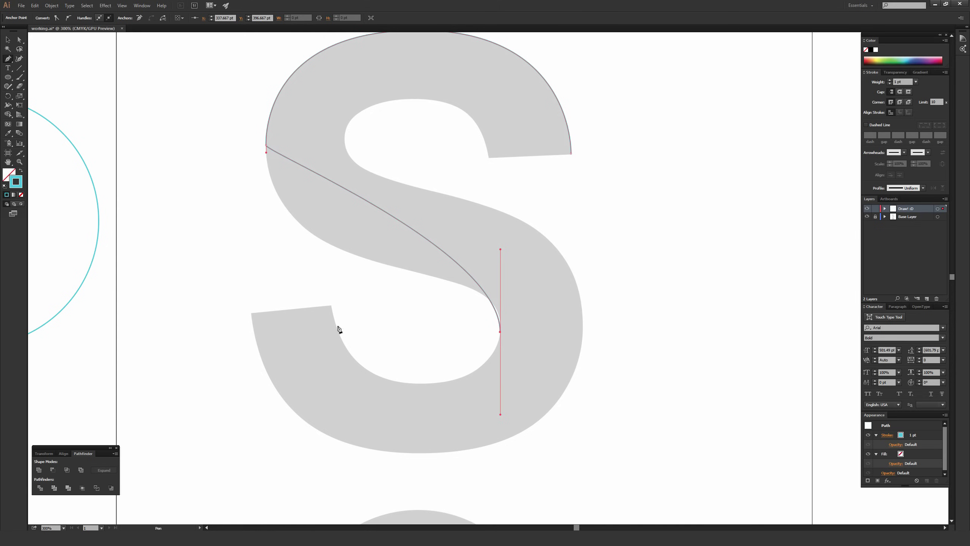
- Add a short-handled horizontal anchor at the lower counter's bottom, then corner points at both ends of the lower terminal
left_click(414, 384)
left_click_drag(412, 384, 401, 386)
left_click(331, 307)
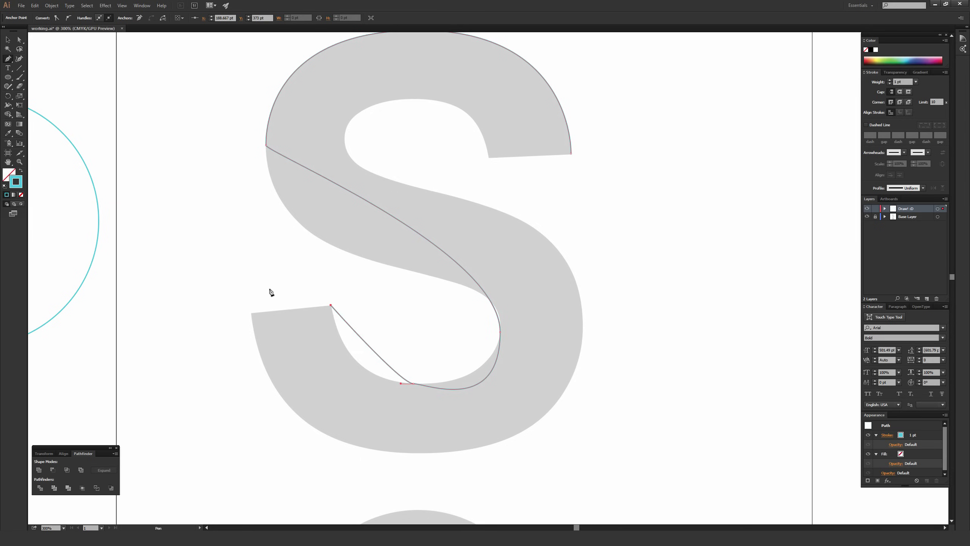
left_click_drag(244, 291, 369, 290)
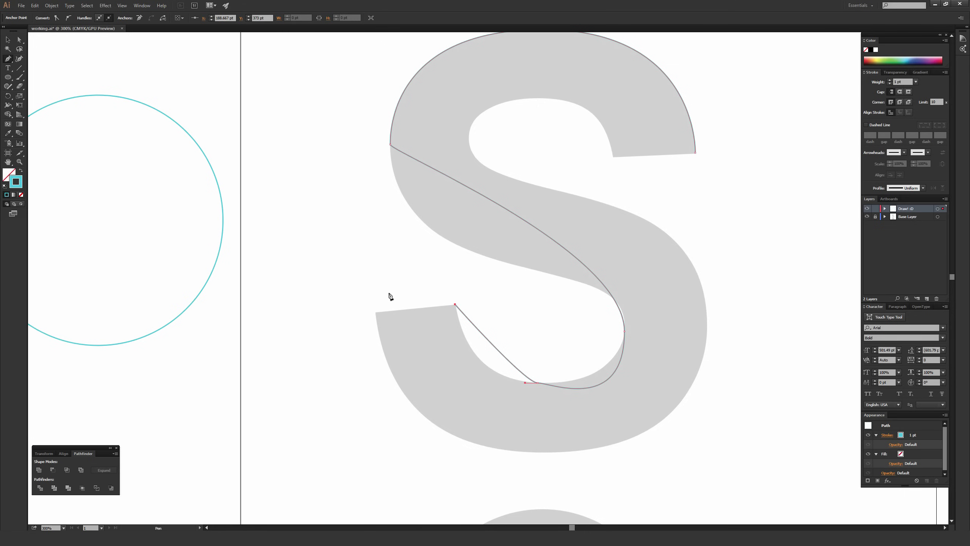
left_click(376, 313)
- Add a bottom anchor with long horizontal handles and an anchor with short vertical handles at the lower bowl's outer right extreme
left_click_drag(467, 339, 412, 278)
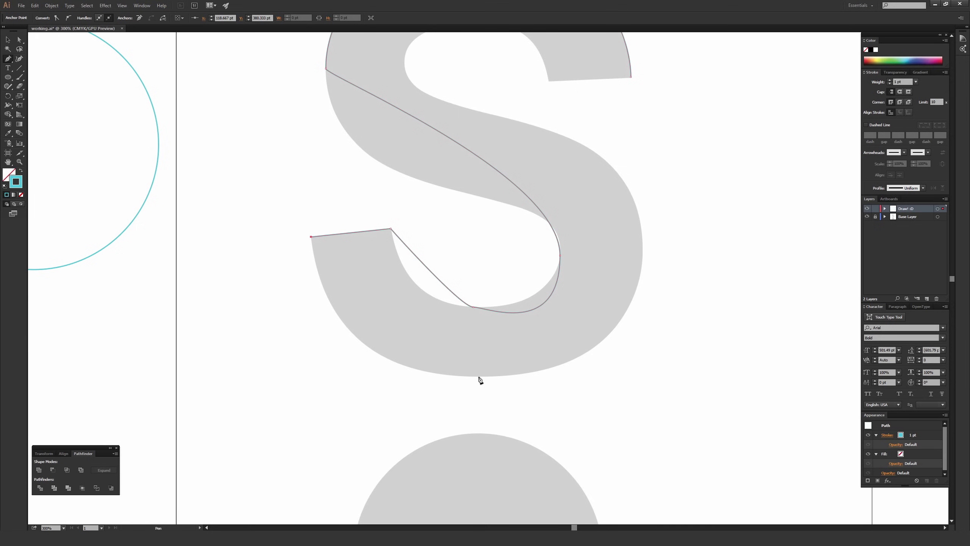
left_click_drag(479, 377, 647, 376)
left_click_drag(516, 320, 419, 370)
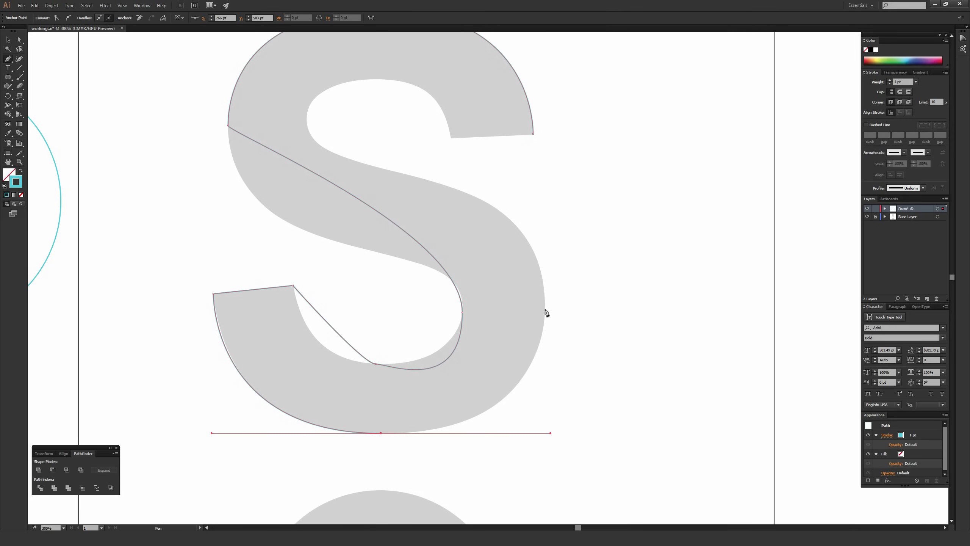
left_click_drag(545, 309, 547, 296)
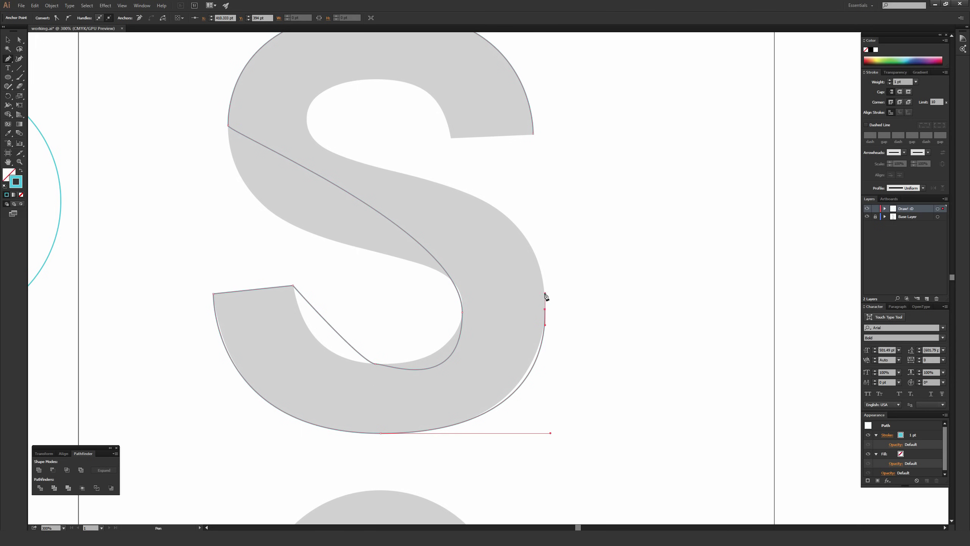
- Trace the upper counter through its left extreme, top and inner terminal corner, close the path at its starting point, and deselect it
scroll(580, 281, "up", 5)
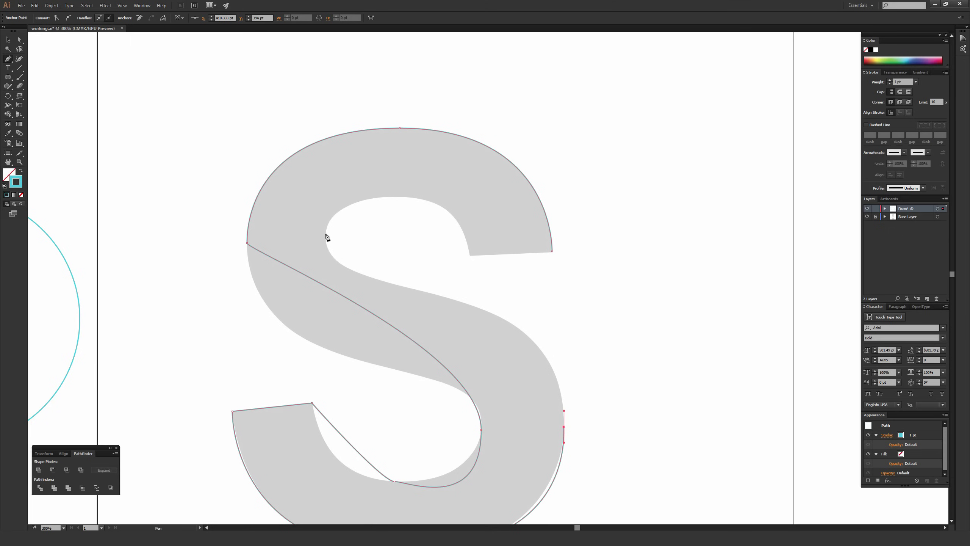
left_click_drag(326, 234, 326, 186)
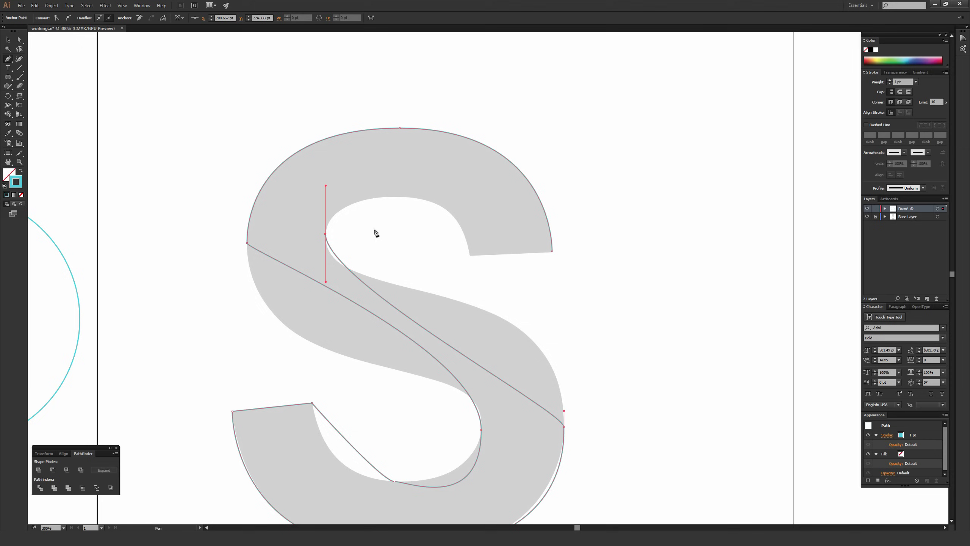
left_click_drag(395, 196, 414, 199)
left_click(470, 256)
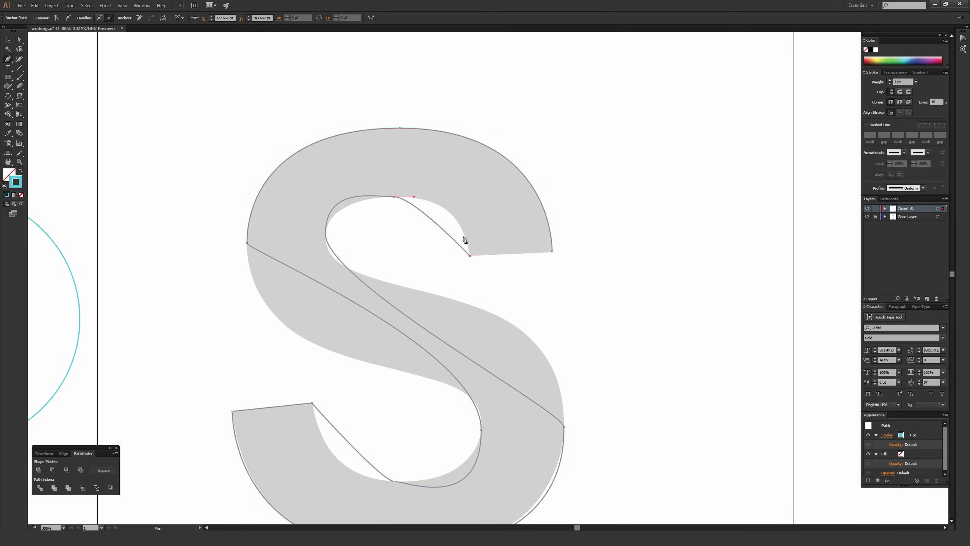
left_click(552, 252)
left_click(20, 40)
left_click(141, 97)
- Hide and reshow the Base Layer template to check the traced S outline on its own
left_click_drag(255, 169, 313, 117)
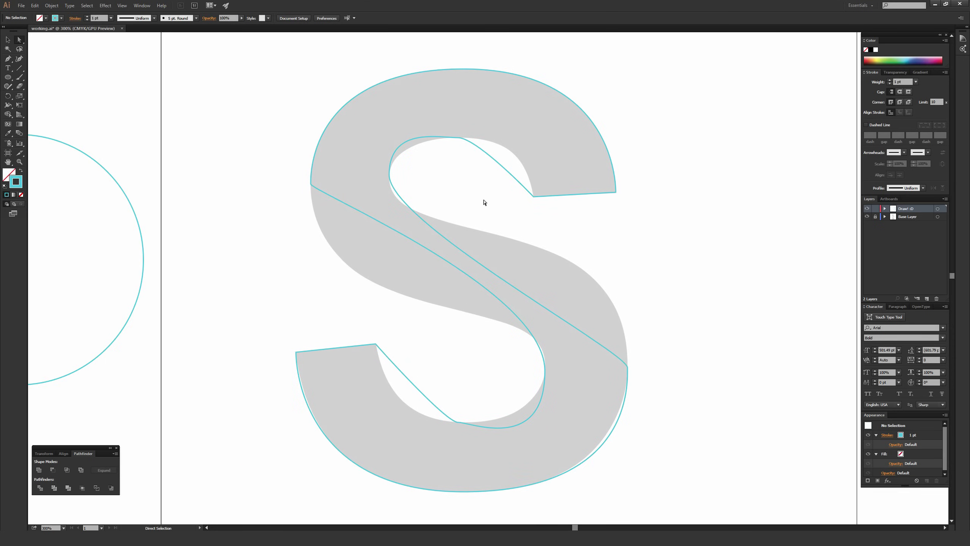
left_click(867, 217)
left_click(867, 217)
key("space")
- Lengthen the upper counter's top handles and shorten its left anchor's upward handle to fit the counter's curve
left_click_drag(652, 223, 622, 274)
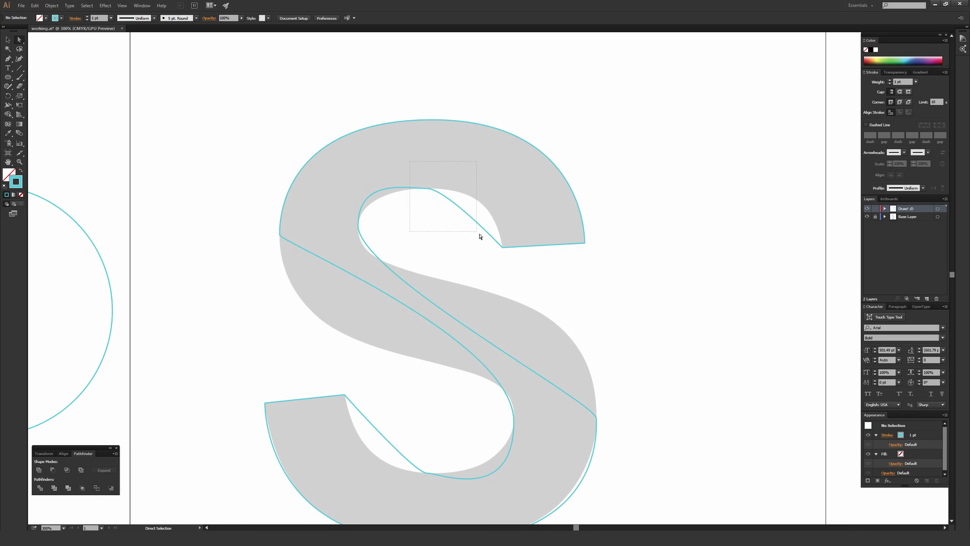
left_click_drag(480, 237, 480, 236)
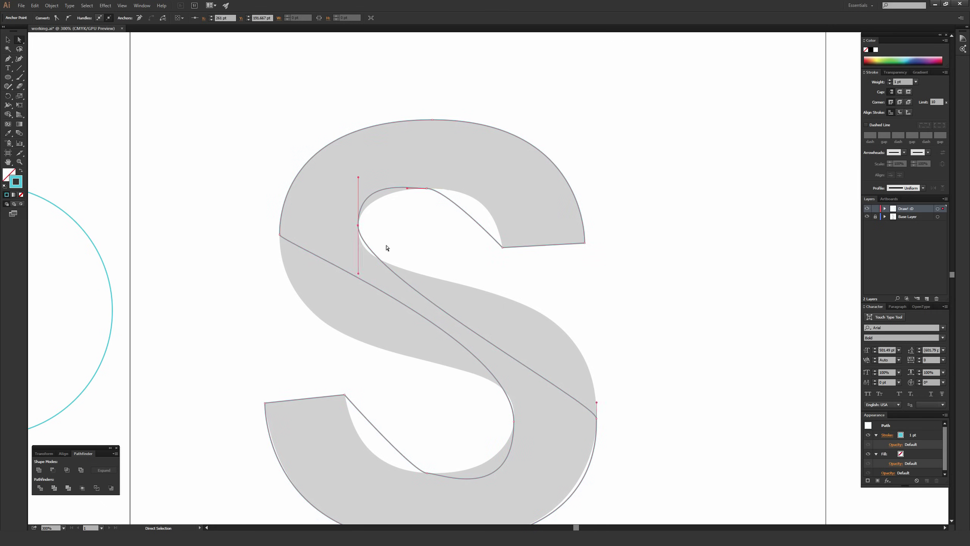
scroll(442, 244, "up", 2)
left_click_drag(445, 167, 475, 238)
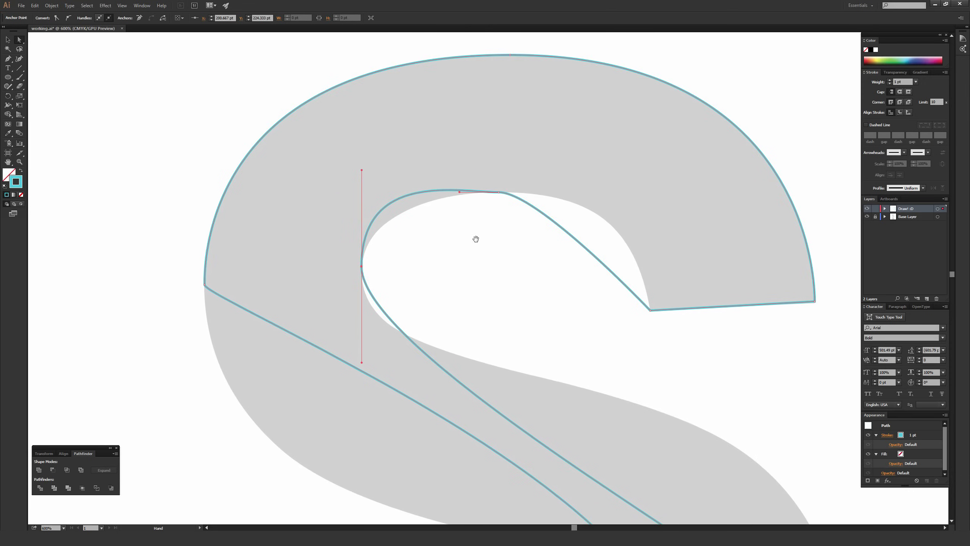
left_click(499, 192)
scroll(557, 192, "up", 4)
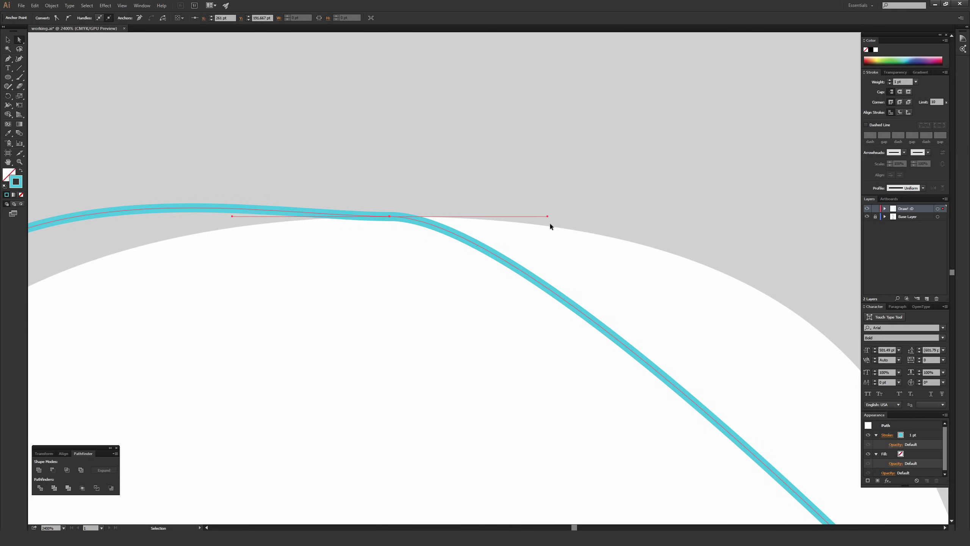
scroll(550, 223, "down", 5)
scroll(562, 284, "down", 2)
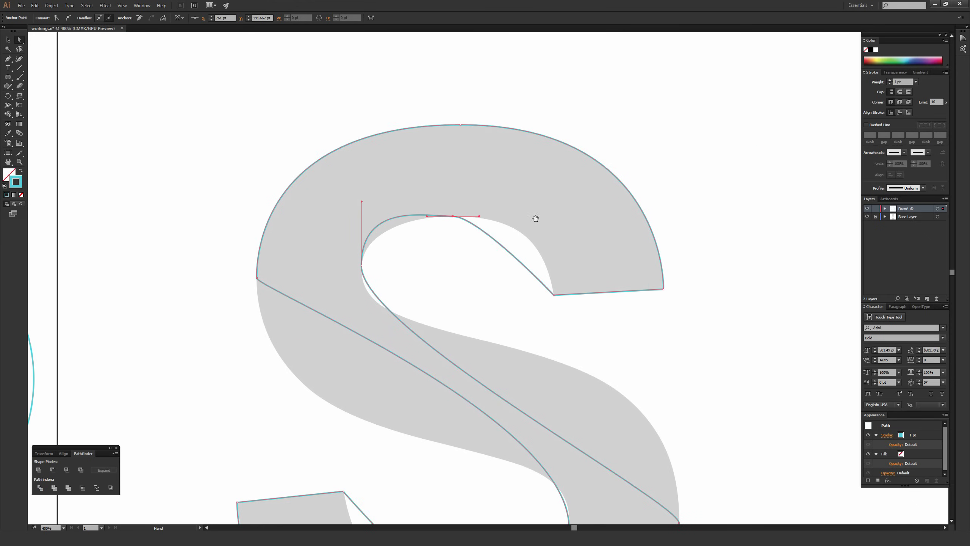
left_click_drag(480, 218, 559, 216)
left_click_drag(362, 203, 418, 217)
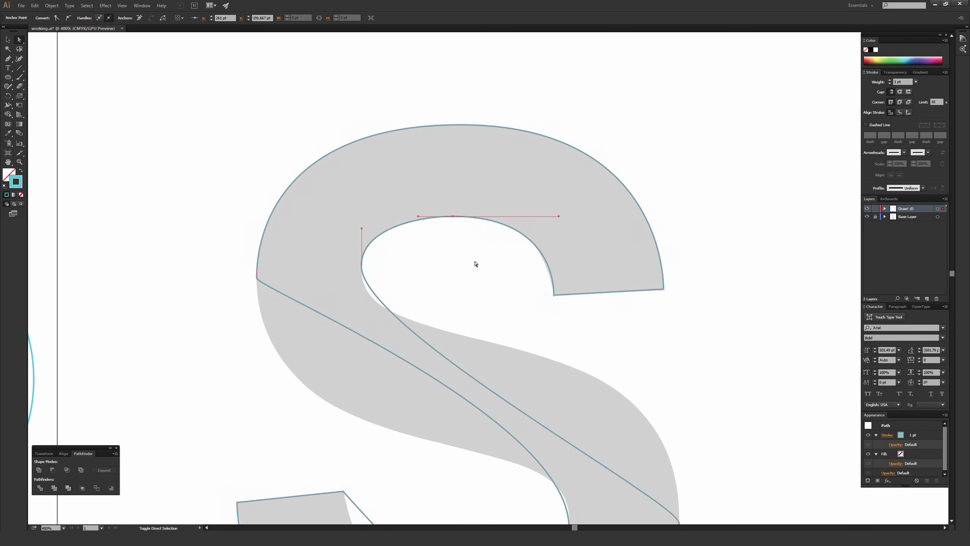
- Fine-tune the upper counter's top anchor and its right handle until the curve follows the template
left_click_drag(559, 217, 550, 217)
left_click_drag(453, 217, 448, 218)
left_click_drag(549, 216, 553, 217)
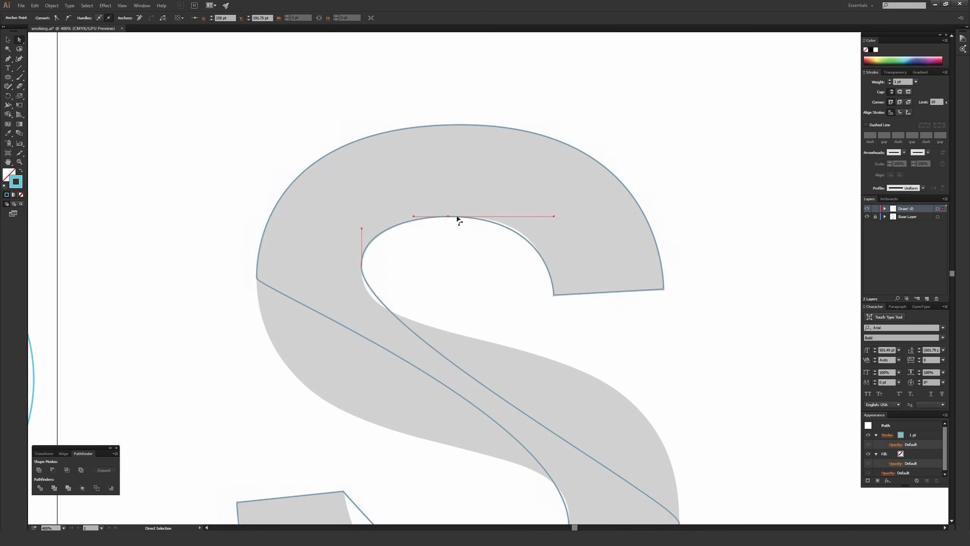
left_click_drag(450, 218, 453, 217)
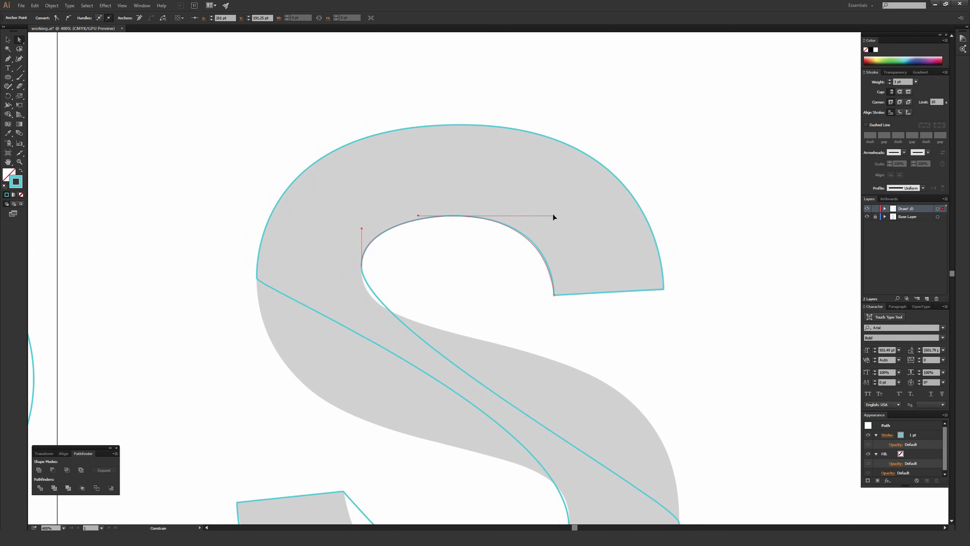
key("ctrl+shift+a")
left_click(453, 216)
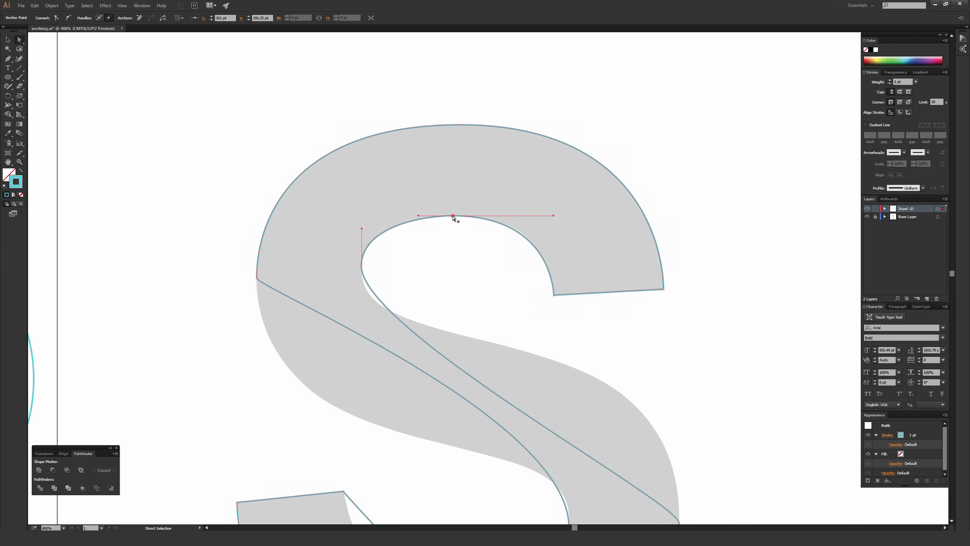
mouse_move(453, 217)
left_mouse_down()
mouse_move(452, 232)
mouse_move(455, 190)
mouse_move(452, 215)
left_mouse_up()
- Extend the upward handle of the lower bowl's outer right anchor to curve the diagonal's upper edge
key("ctrl")
scroll(474, 201, "down", 4)
scroll(459, 187, "right", 2)
scroll(449, 211, "down", 1)
scroll(420, 202, "up", 2)
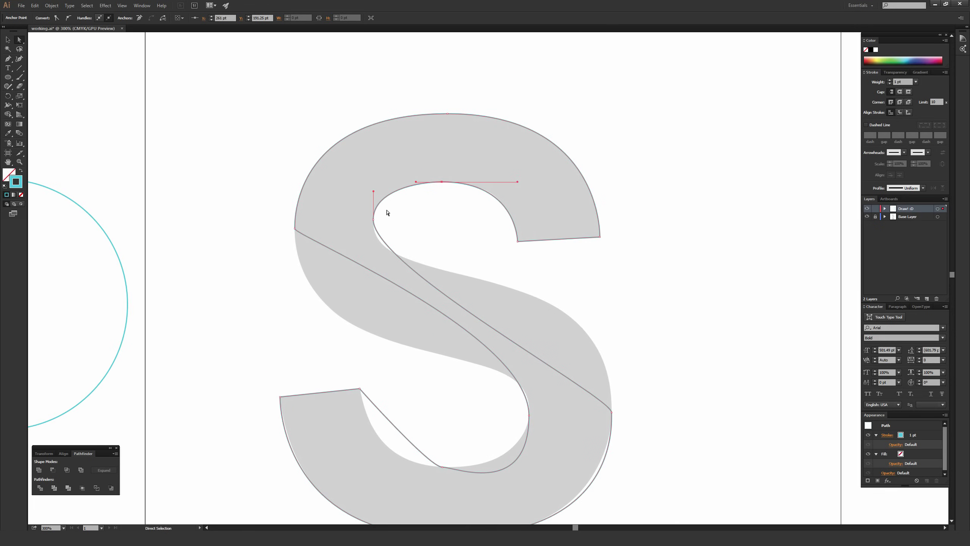
scroll(609, 380, "up", 1)
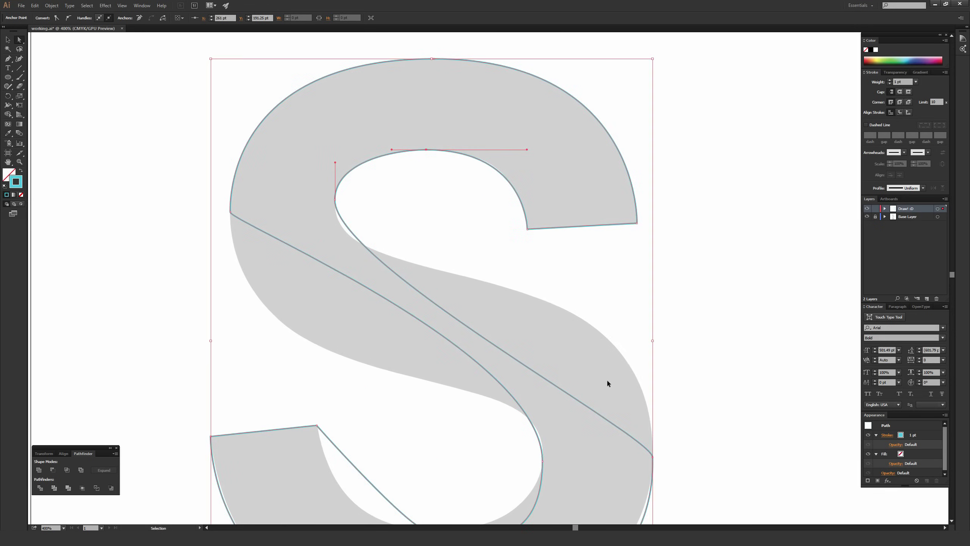
scroll(608, 355, "down", 1)
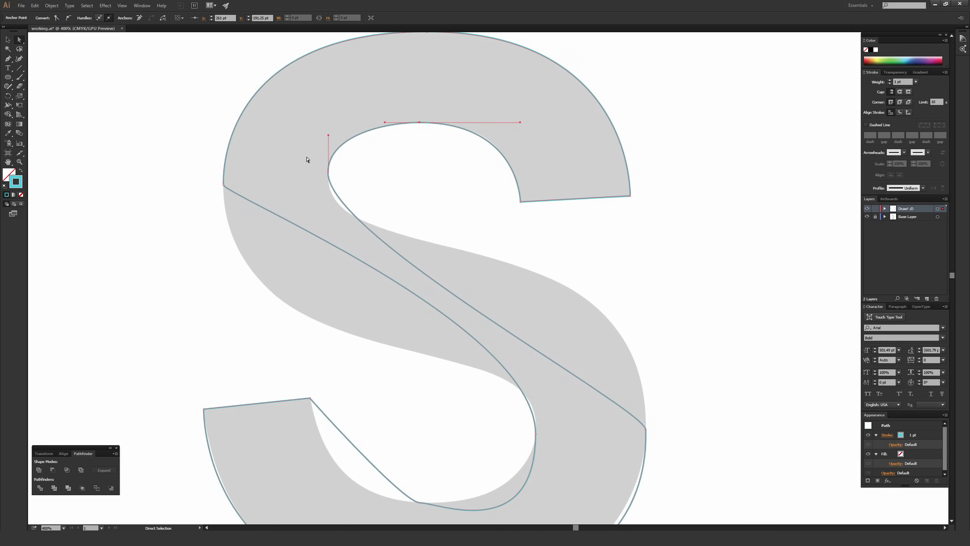
left_click(646, 429)
left_click_drag(646, 409, 654, 208)
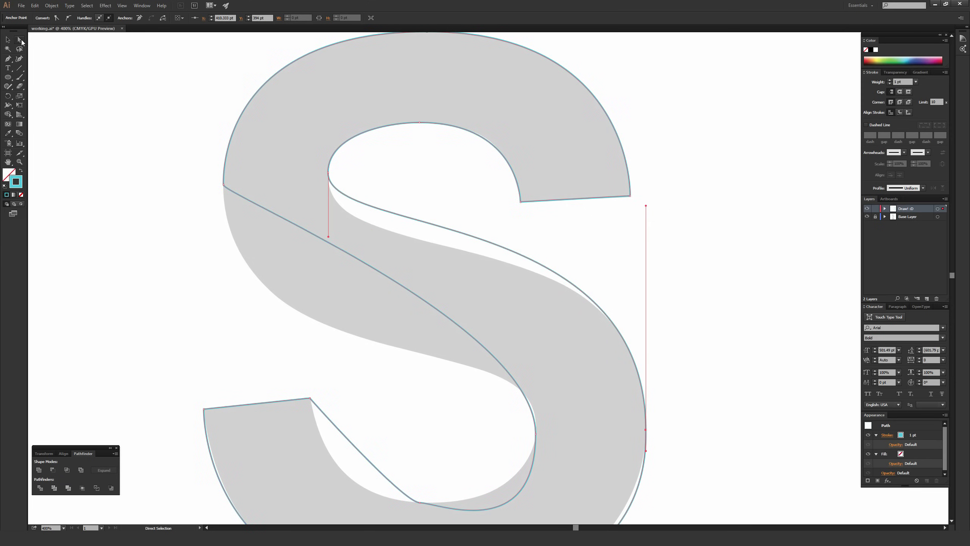
- Lengthen the downward handle of the upper counter's left anchor, fine-tune the opposite handle to fit the diagonal's upper edge, and deselect
left_click(328, 172)
left_click_drag(328, 237, 334, 284)
left_click_drag(646, 206, 645, 198)
left_click(401, 191)
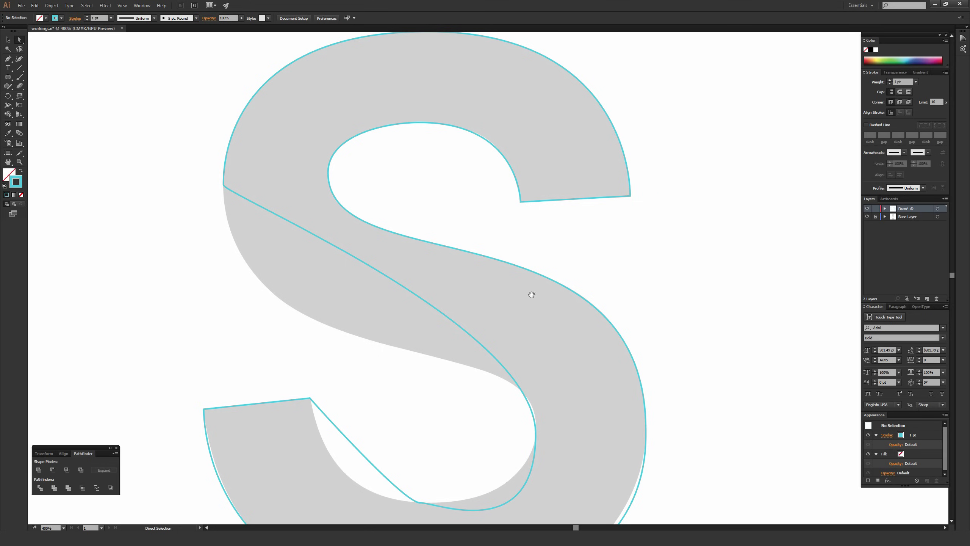
- Shorten the right handle of the S's bottom anchor so the lower bowl's outer curve matches the template
scroll(519, 229, "down", 5)
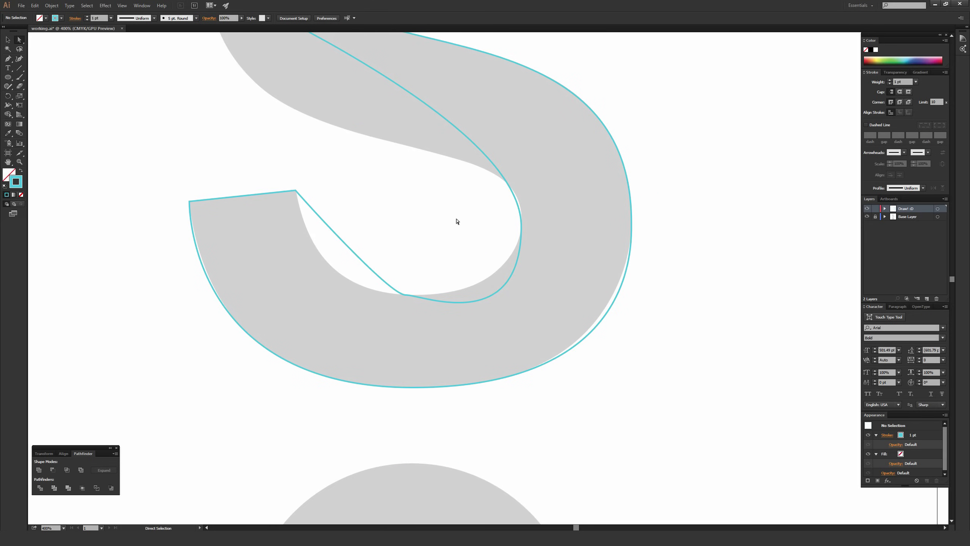
left_click(512, 232)
left_click(433, 248)
left_click_drag(424, 203, 251, 290)
left_click(268, 353)
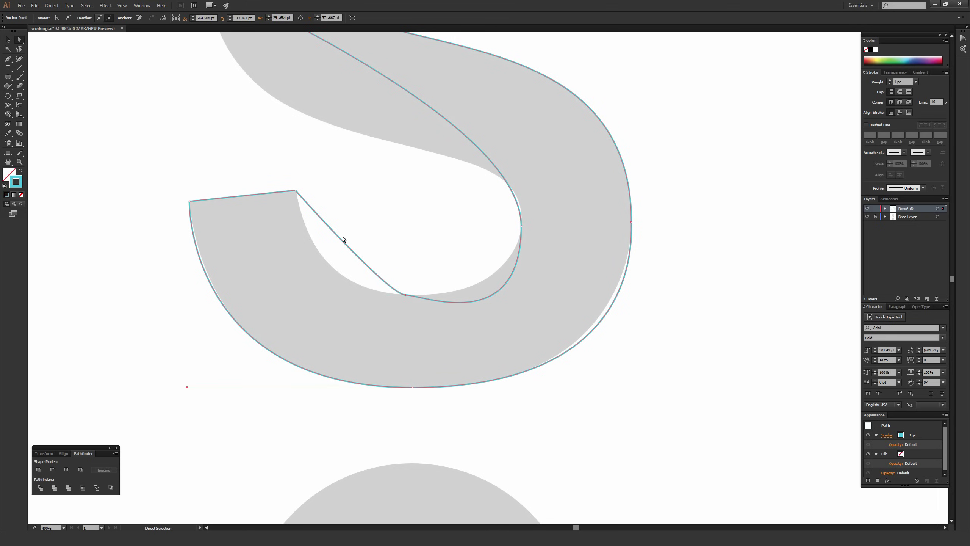
scroll(290, 336, "down", 2)
scroll(290, 336, "left", 1)
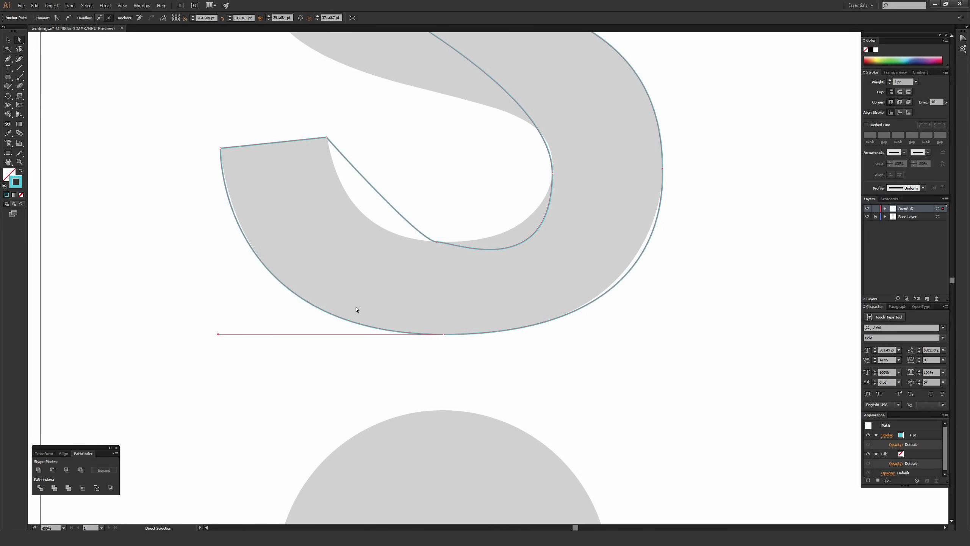
key("ctrl+plus")
key("ctrl+plus")
key("ctrl+plus")
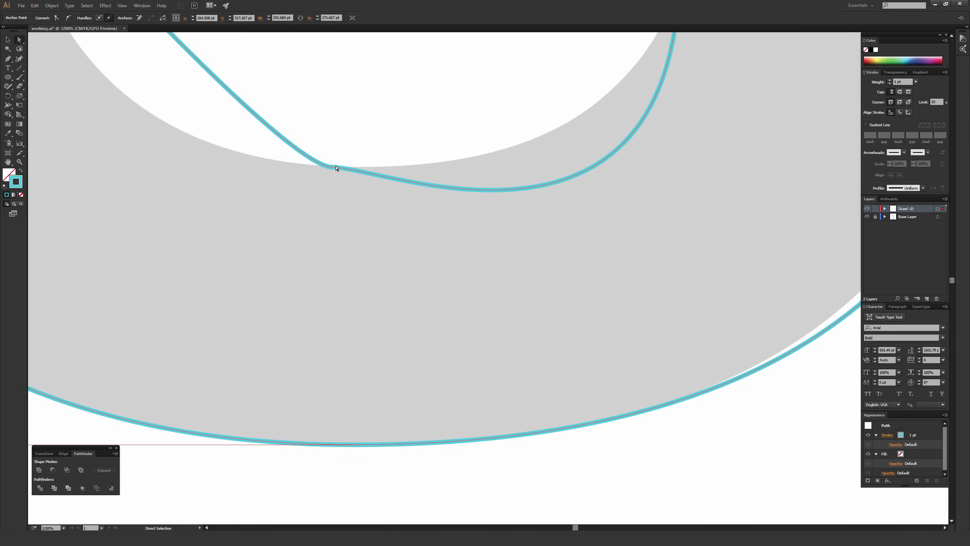
key("ctrl+minus")
key("ctrl+minus")
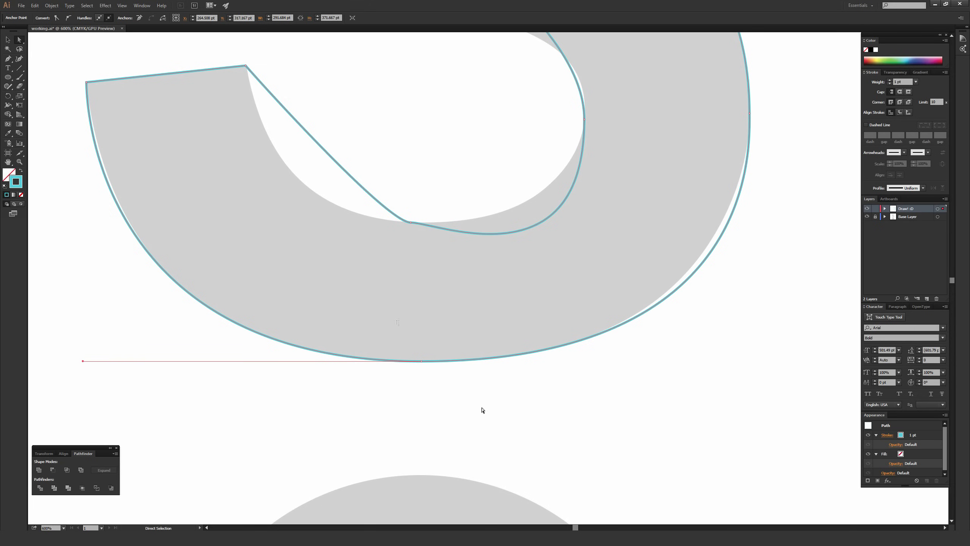
key("ctrl+minus")
left_click_drag(669, 333, 657, 335)
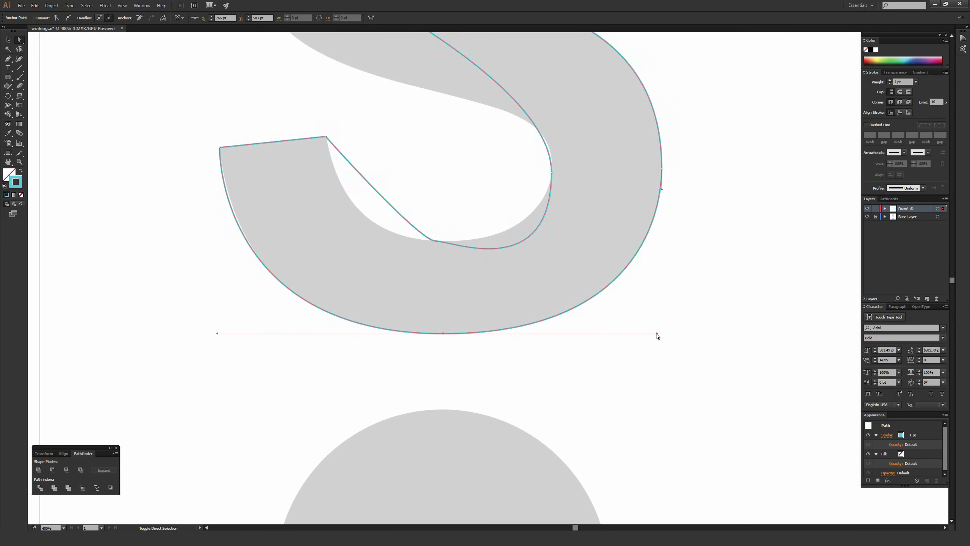
- Lengthen the lower counter's bottom handles and shorten its right anchor's downward handle to fit the inner curve
left_click_drag(433, 278, 434, 324)
left_click(518, 320)
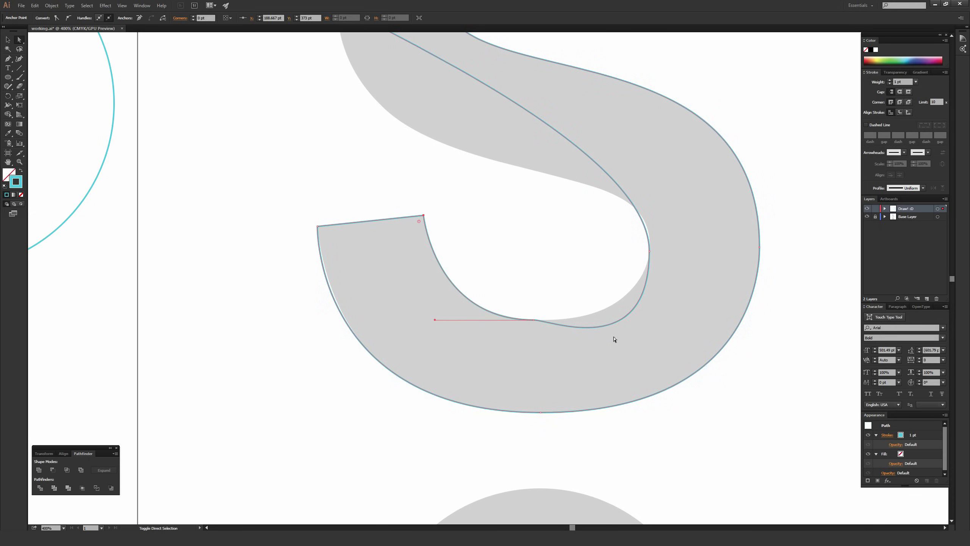
left_click(649, 361)
left_click_drag(649, 352, 650, 313)
left_click_drag(552, 320, 568, 321)
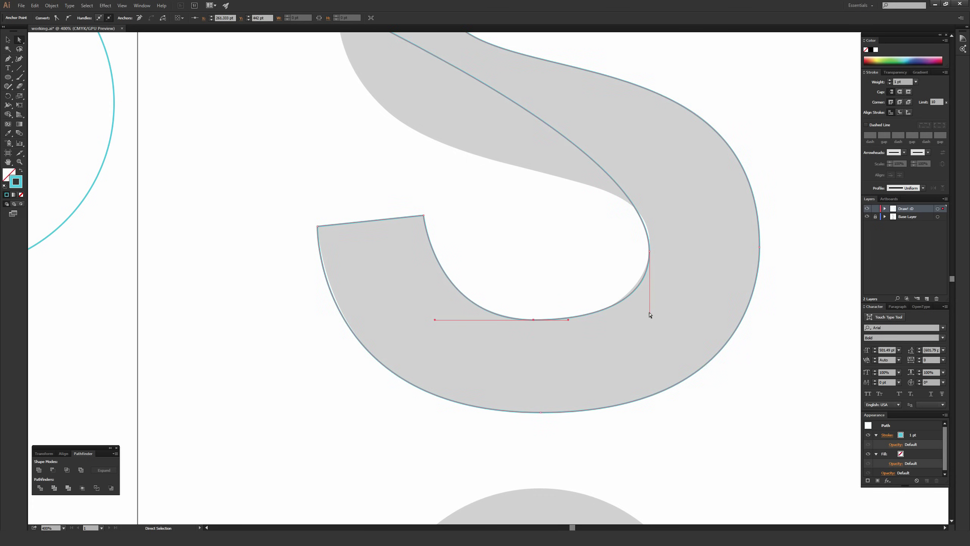
- Fine-tune the lower counter's right anchor, its downward handle and the bottom anchor's right handle against the template
left_click_drag(649, 313, 650, 309)
left_click_drag(649, 251, 650, 245)
left_click_drag(650, 307, 650, 311)
left_click_drag(568, 321, 575, 320)
- Lengthen the downward handle of the S's outer left anchor along the diagonal's lower edge, and nudge the lower counter's right anchor
scroll(318, 149, "up", 3)
left_click(361, 127)
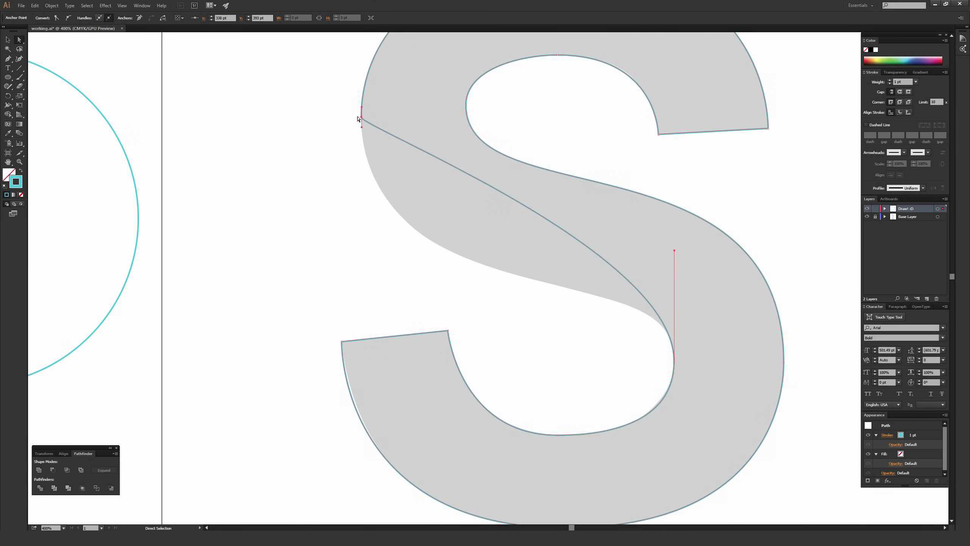
left_click_drag(362, 130, 385, 318)
left_click_drag(674, 251, 675, 255)
left_click(675, 360)
left_click_drag(675, 360, 673, 360)
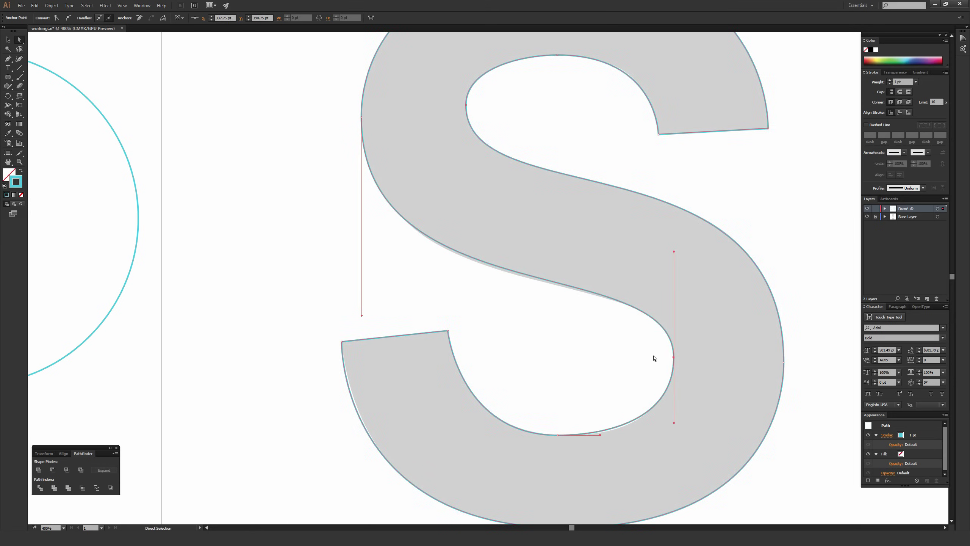
- Fine-tune the lower counter's right anchor, its two vertical handles and the counter bottom anchor's right handle to fit the template
left_click_drag(674, 422, 674, 426)
left_click_drag(601, 437, 602, 433)
left_click(375, 368)
left_click_drag(291, 308, 421, 365)
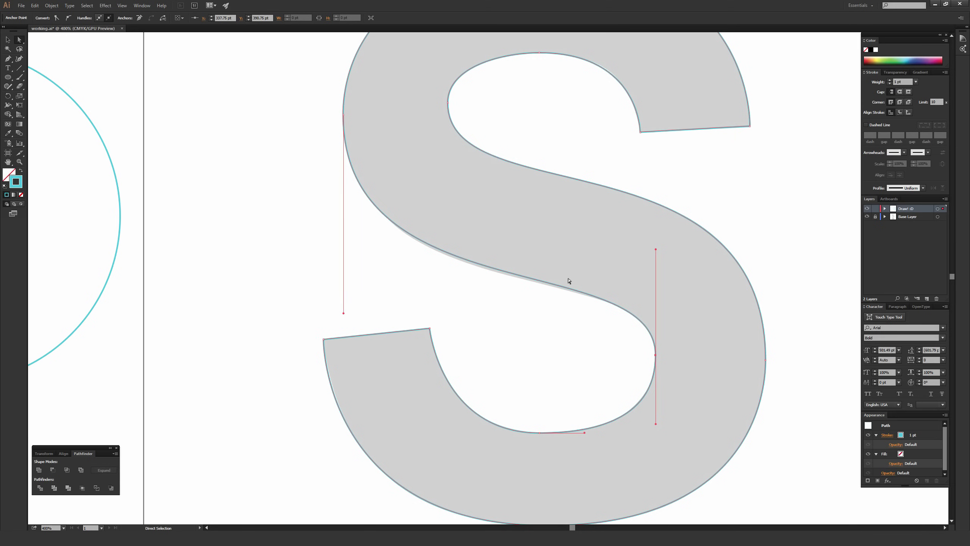
left_click_drag(657, 358, 656, 358)
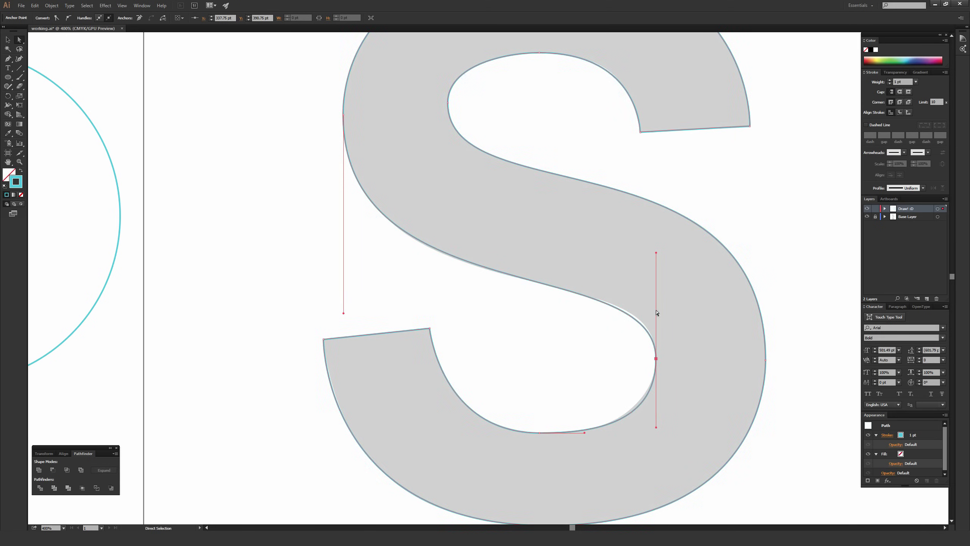
left_click_drag(657, 253, 656, 247)
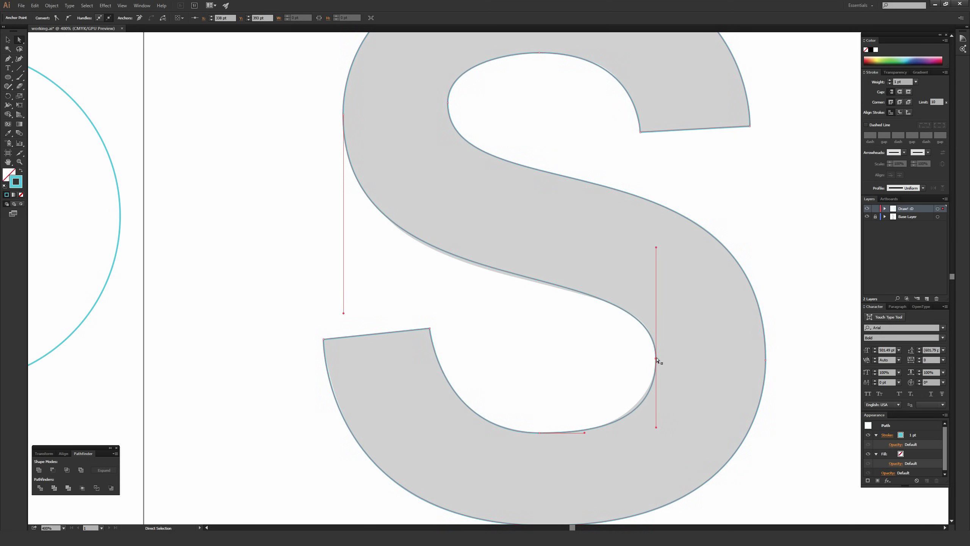
left_click_drag(656, 427, 656, 422)
- Lengthen the downward handle of the S's outer left anchor further and nudge that anchor up to match the diagonal's lower edge
left_click(602, 372)
left_click_drag(439, 310, 550, 246)
mouse_move(342, 299)
left_mouse_down()
mouse_move(344, 327)
mouse_move(341, 314)
left_mouse_up()
left_click(343, 115)
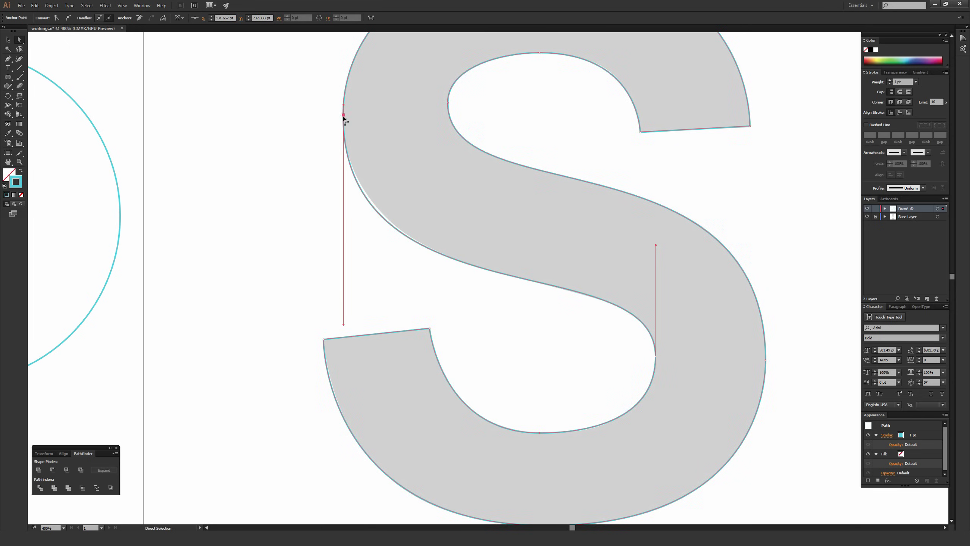
left_click_drag(343, 114, 343, 110)
left_click_drag(511, 214, 660, 286)
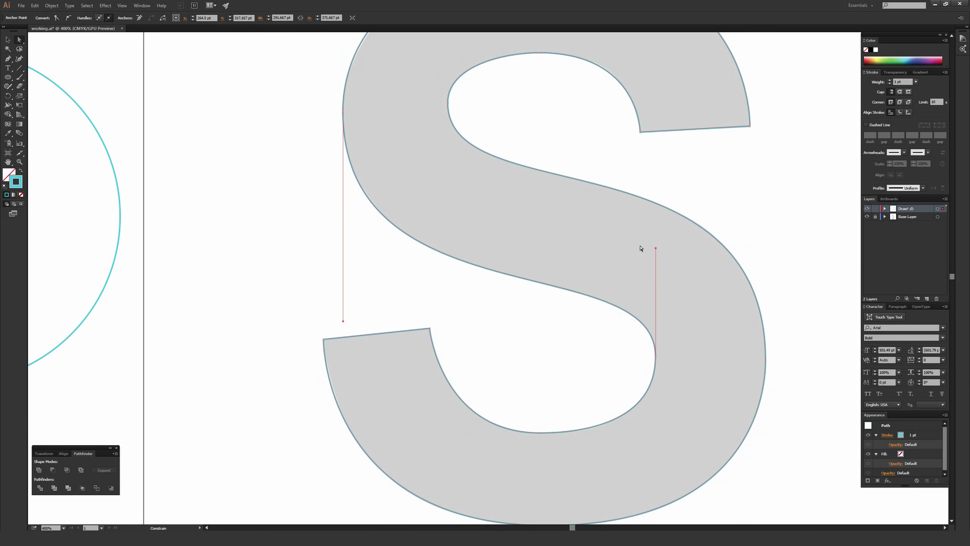
- Adjust the left handle of the S's top anchor to fit the outer upper curve, and deselect the path
left_click(493, 173)
scroll(494, 173, "up", 5)
left_click_drag(327, 102, 424, 167)
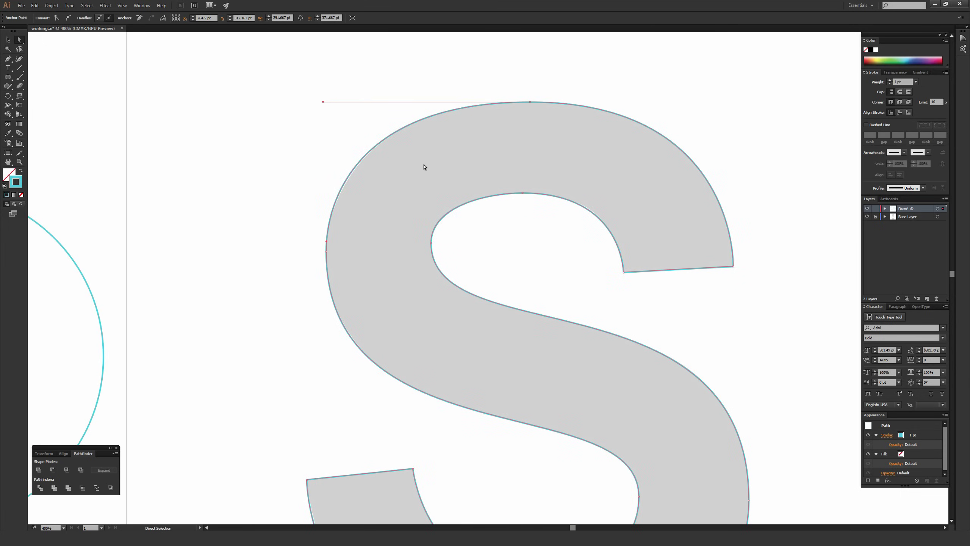
left_click(325, 102)
left_click(376, 178)
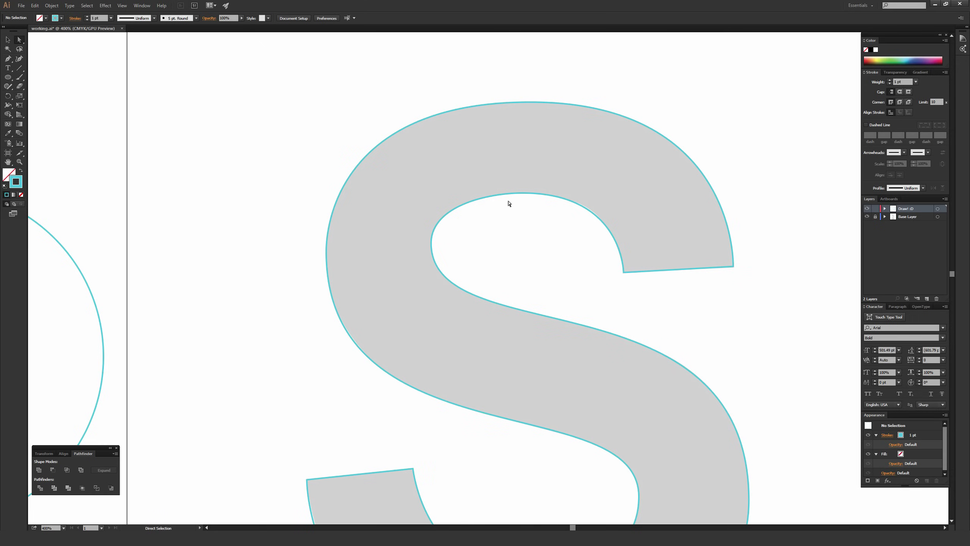
- Hide the Base Layer and swap the traced S's fill and stroke so it has a cyan fill and no stroke
key("ctrl+minus")
left_click_drag(549, 383, 527, 320)
key("v")
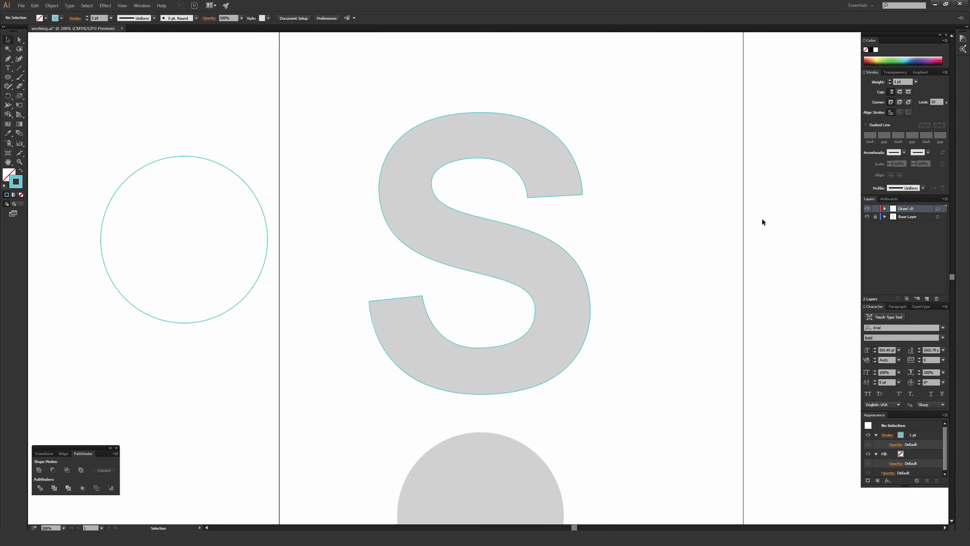
left_click(867, 217)
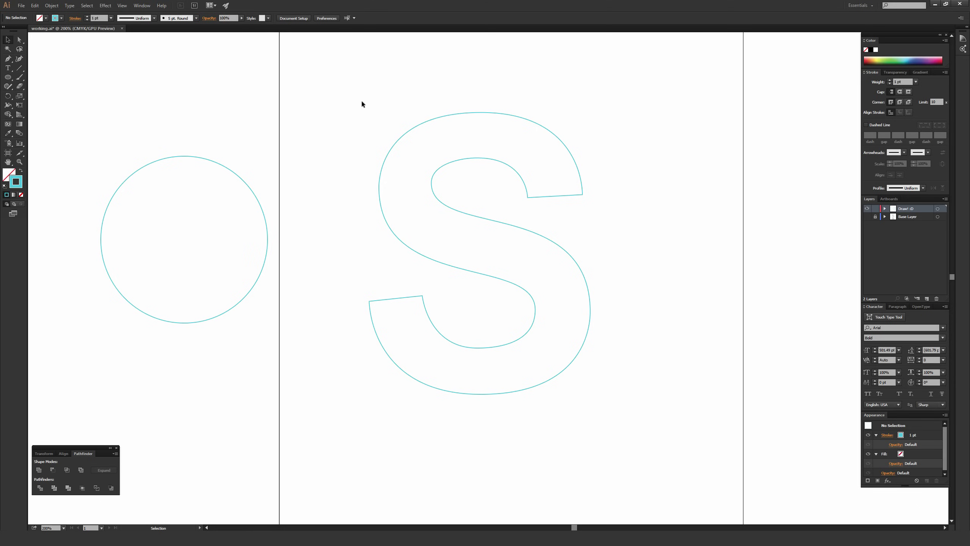
key("ctrl+a")
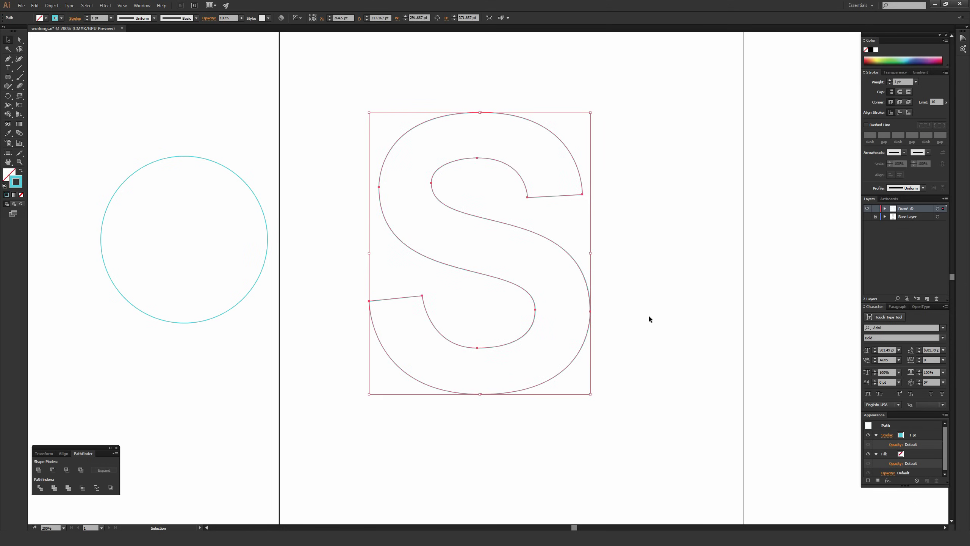
key("shift+x")
key("ctrl+shift+a")
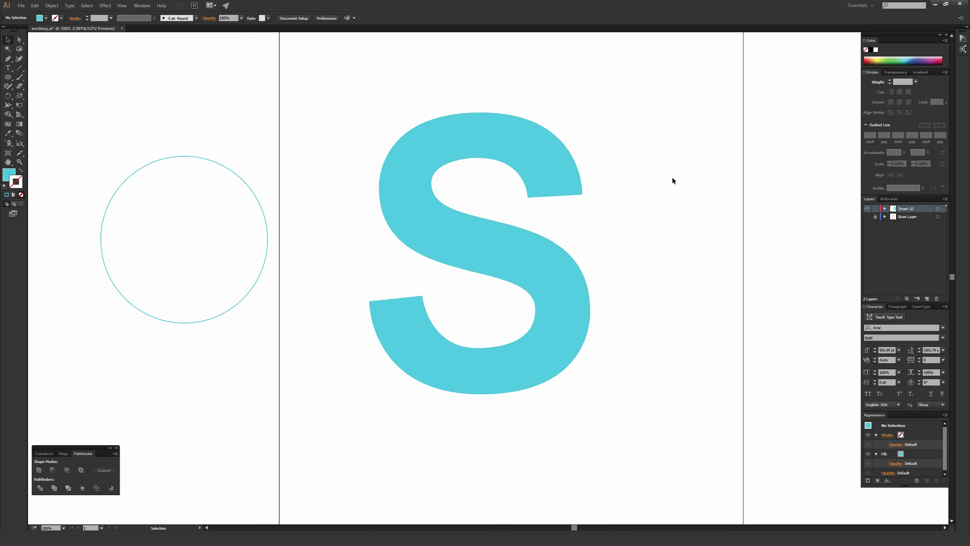
- Show the Base Layer again, deselect the S and bring the gray circle template into view
left_click(540, 252)
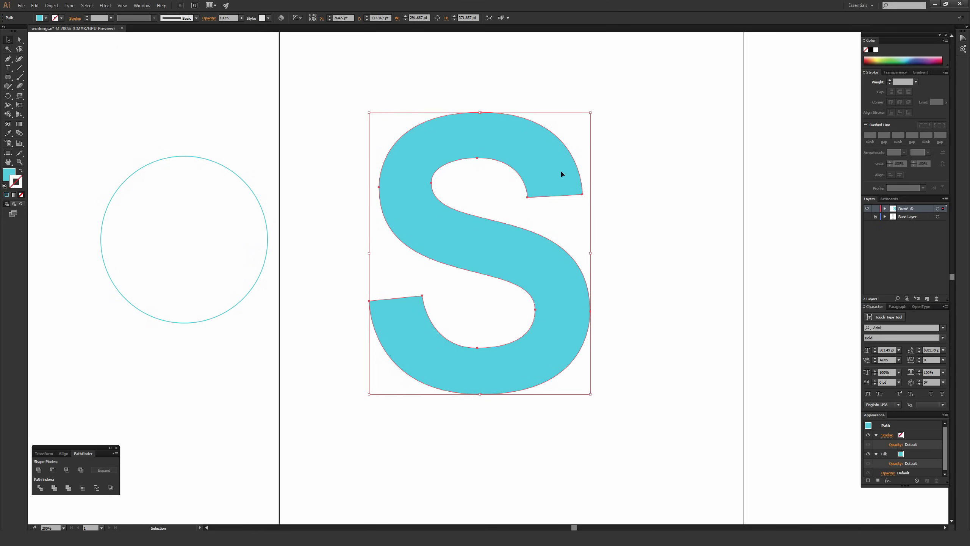
left_click(867, 217)
scroll(687, 282, "down", 5)
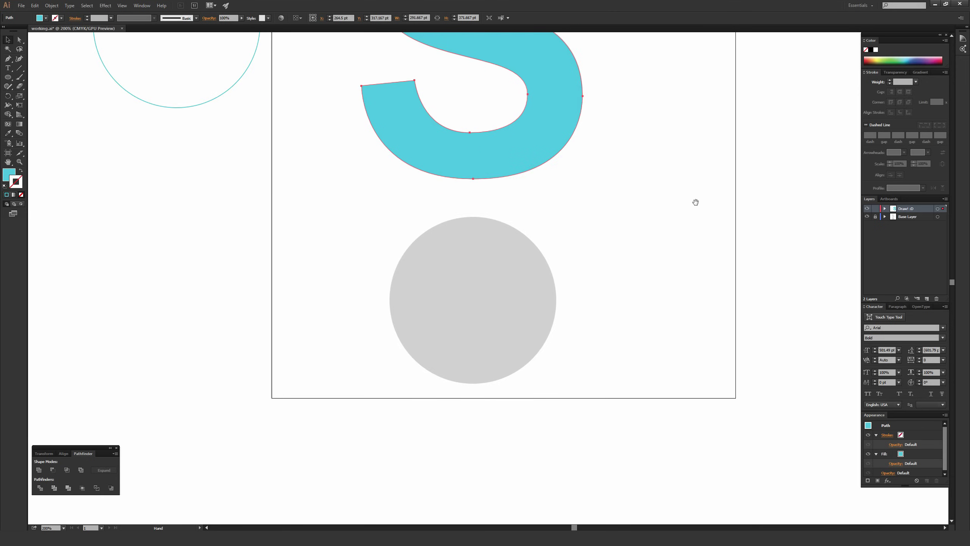
left_click(650, 325)
key("ctrl+equal")
scroll(565, 275, "down", 2)
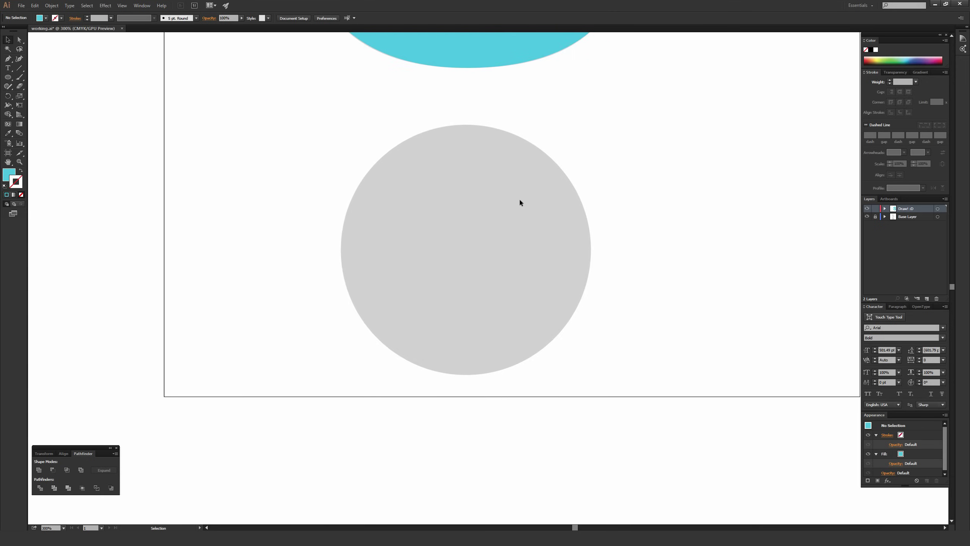
left_click_drag(549, 97, 507, 264)
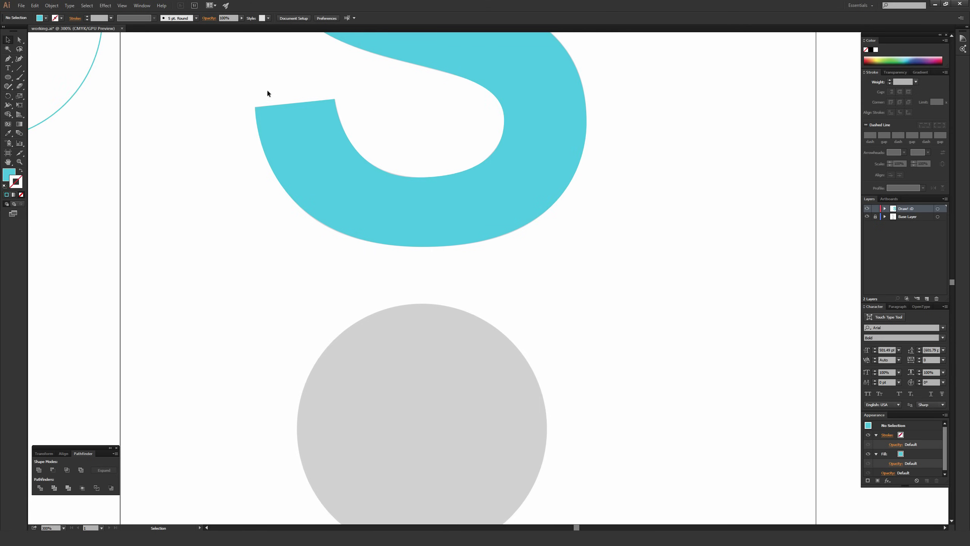
left_click_drag(420, 307, 441, 160)
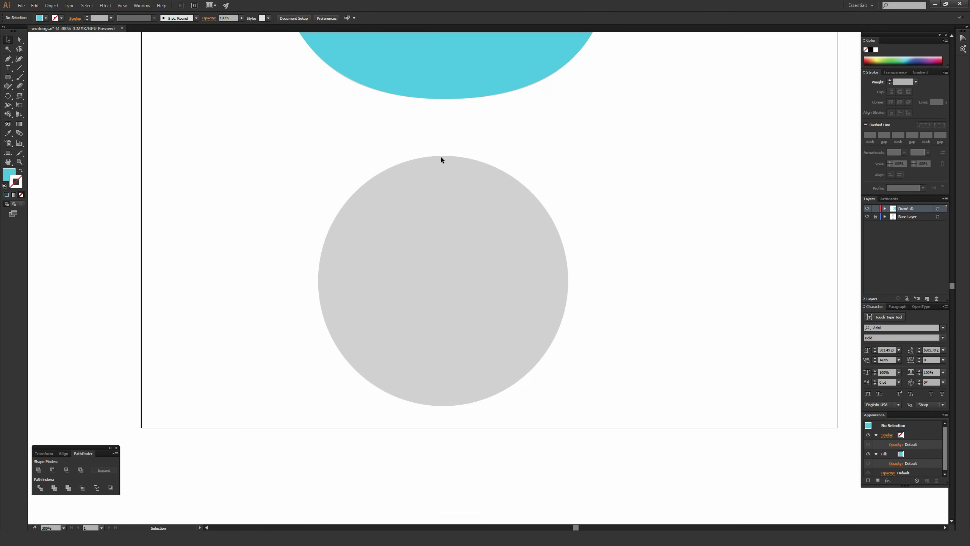
- Start tracing the gray circle with the Pen tool from its top to its right extreme, and swap to a cyan stroke without fill
key("p")
mouse_move(481, 155)
left_mouse_down()
mouse_move(453, 156)
mouse_move(512, 156)
mouse_move(497, 157)
left_mouse_up()
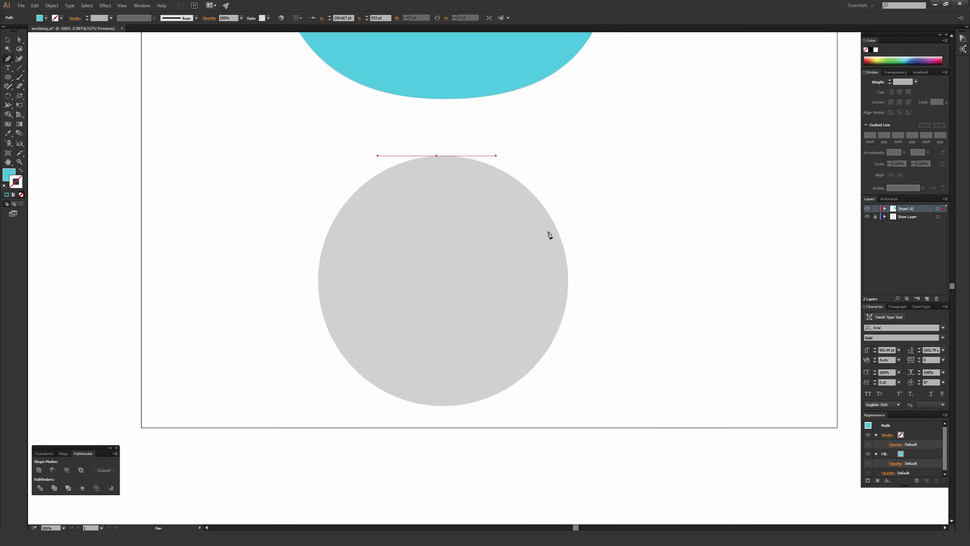
left_click(569, 283)
left_click_drag(569, 299, 569, 368)
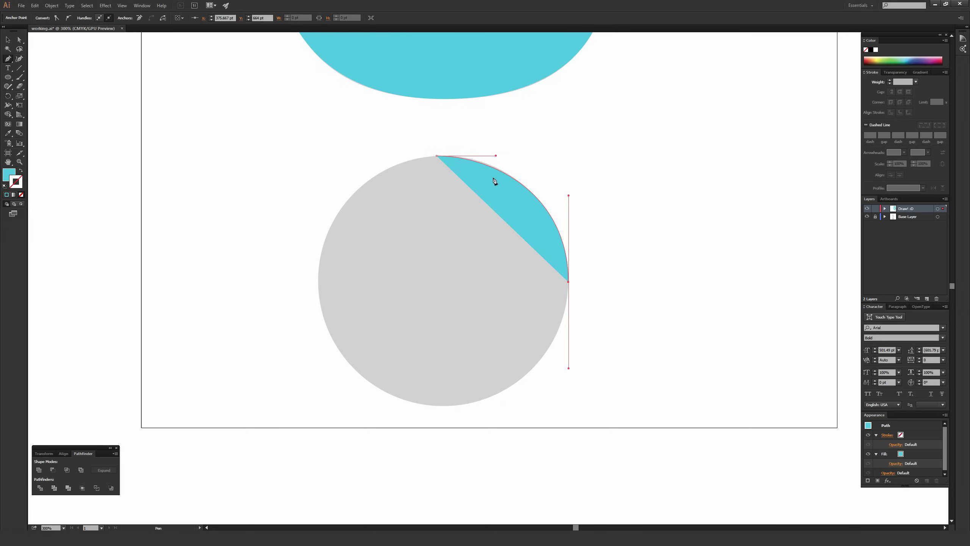
key("shift+x")
left_click(569, 282)
key("ctrl+z")
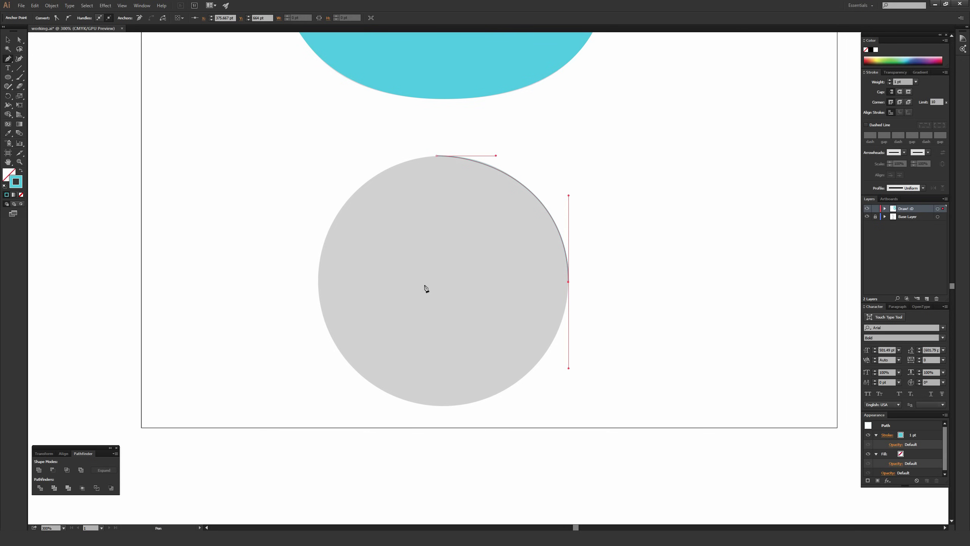
- Place smooth anchors at the circle's bottom and left extremes with straight handles, and close the path at the top anchor
left_click_drag(436, 406, 369, 405)
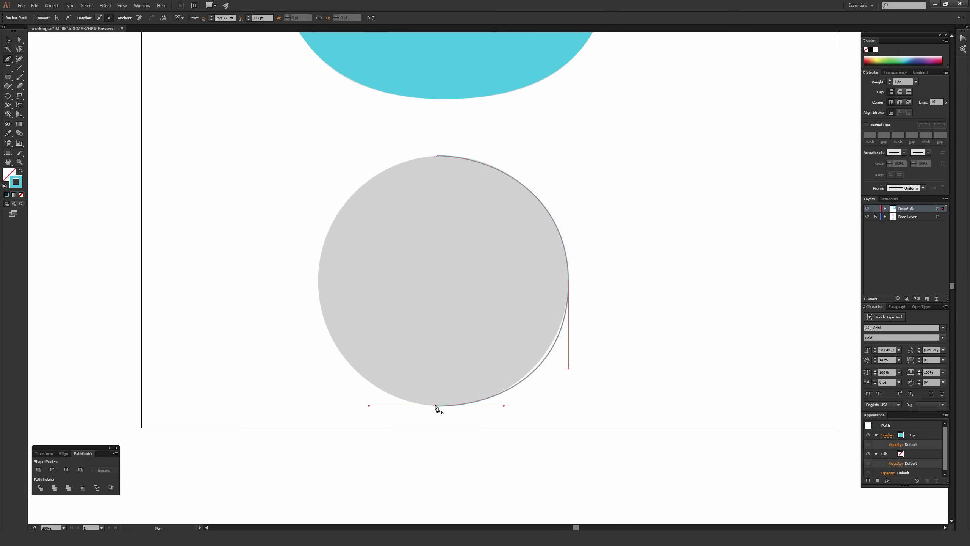
left_click_drag(318, 276, 321, 211)
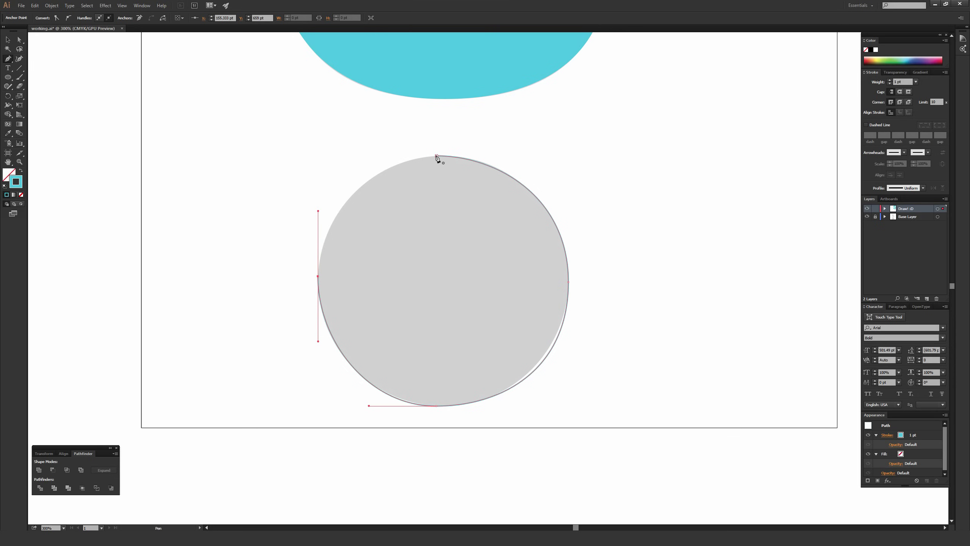
left_click_drag(437, 155, 495, 155)
key("a")
- Shorten the downward handle of the circle's right anchor and lengthen the top anchor's horizontal handles
left_click_drag(617, 351, 489, 306)
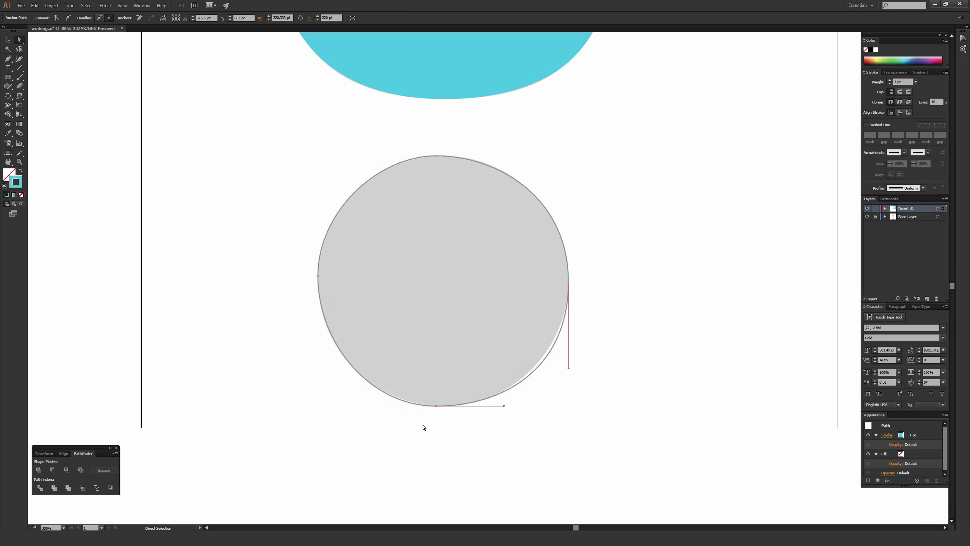
left_click_drag(422, 426, 487, 383)
left_click_drag(294, 240, 370, 318)
left_click_drag(418, 141, 469, 187)
left_click_drag(629, 336, 599, 310)
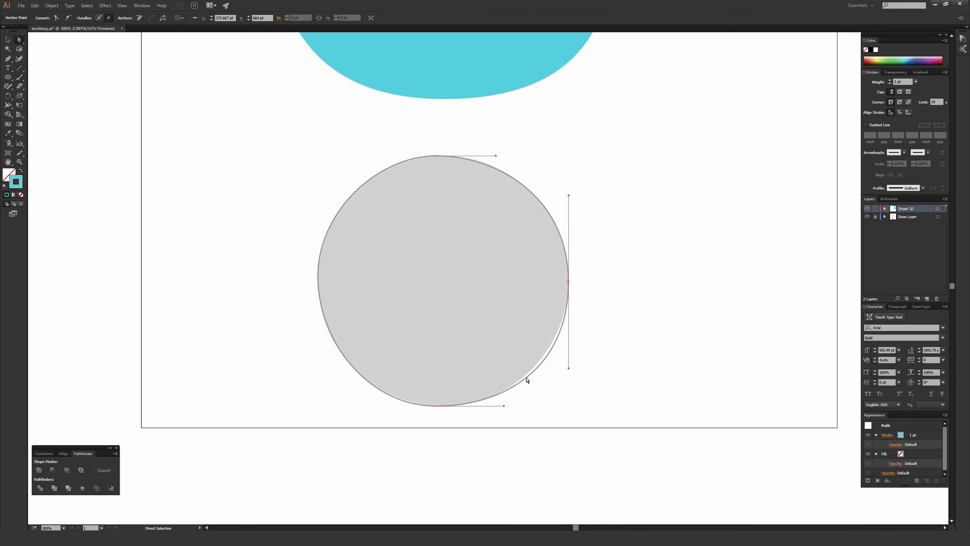
left_click_drag(568, 369, 569, 360)
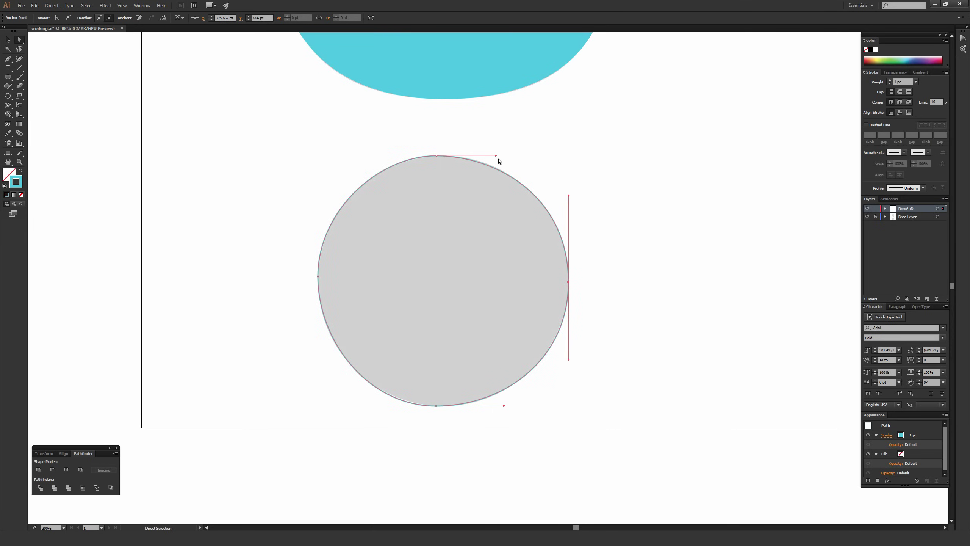
left_click_drag(496, 155, 500, 156)
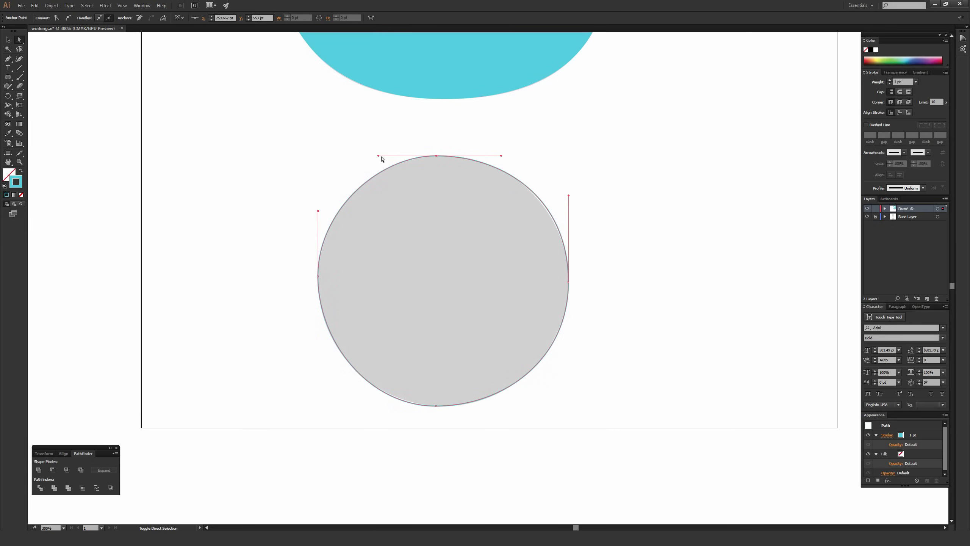
left_click(355, 143)
- Select the whole traced circle path and delete it
key("v")
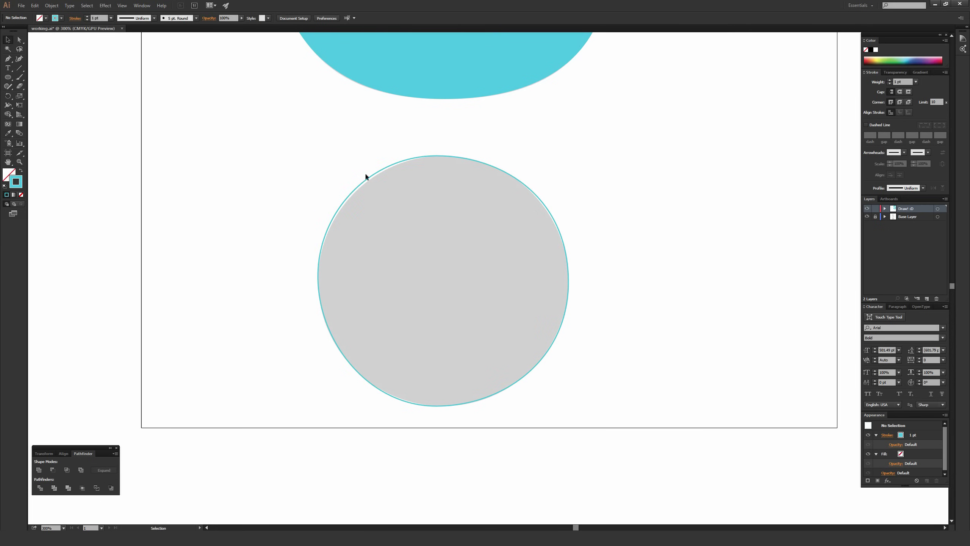
left_click_drag(307, 134, 665, 303)
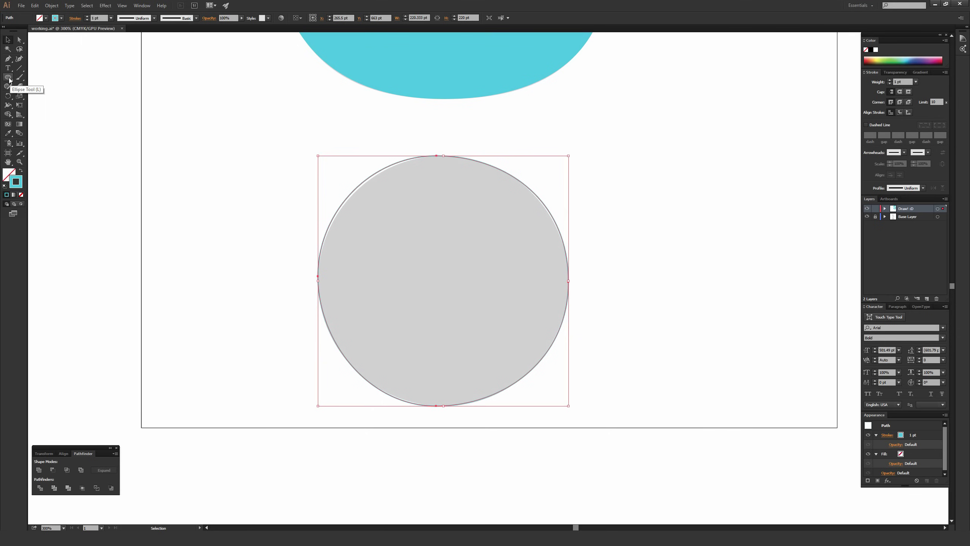
left_click(341, 169)
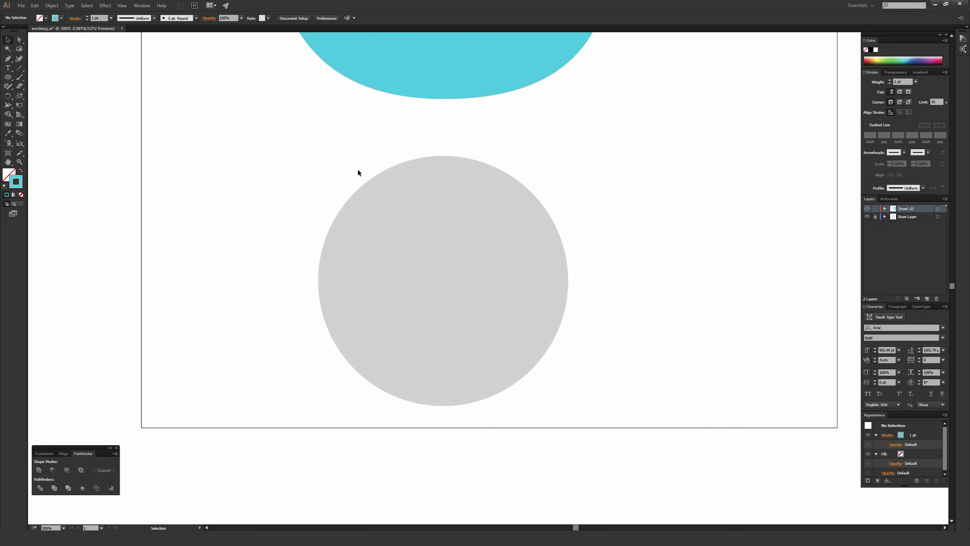
- Retrace the gray circle with the Pen tool, placing anchors at its top, right, bottom and left extremes and closing the path
key("p")
left_click(442, 156)
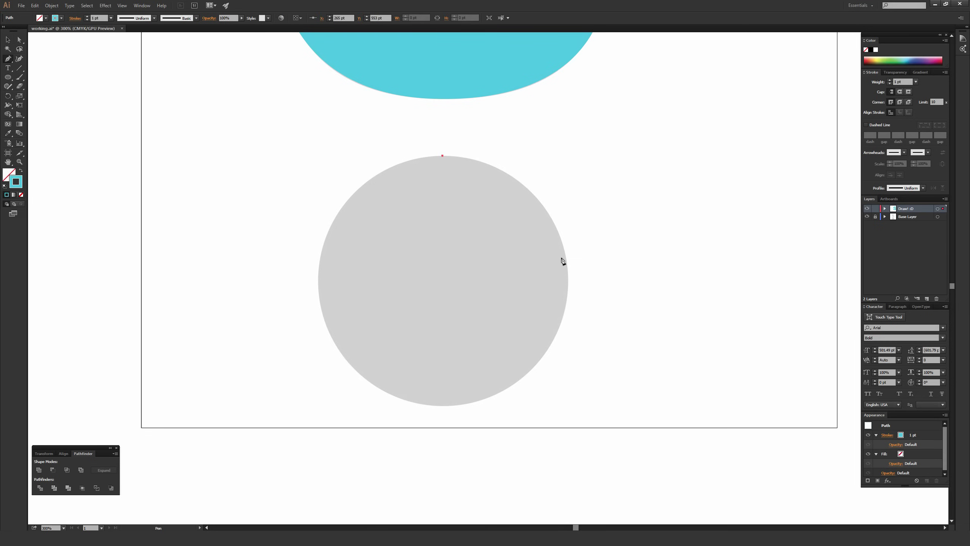
left_click_drag(568, 277, 581, 390)
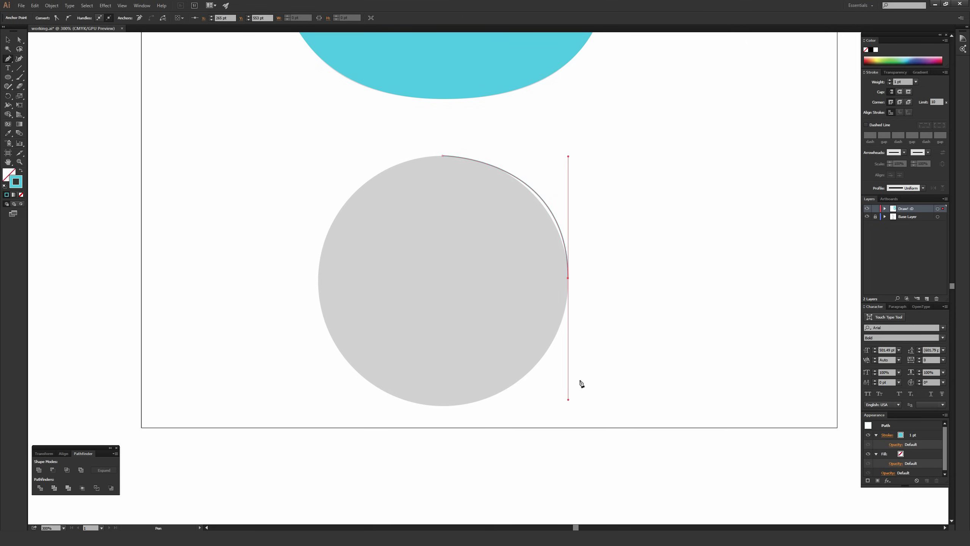
left_click_drag(441, 405, 400, 406)
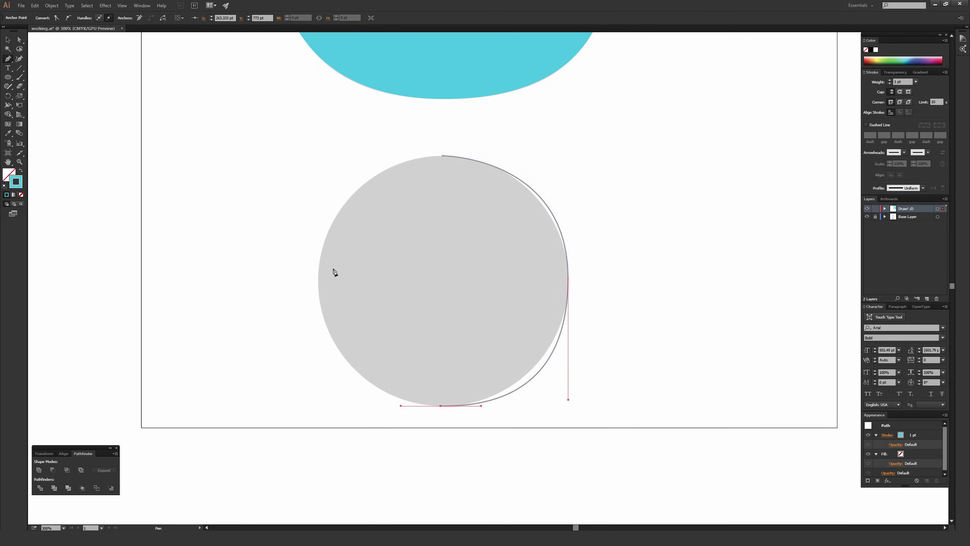
left_click_drag(318, 272, 318, 164)
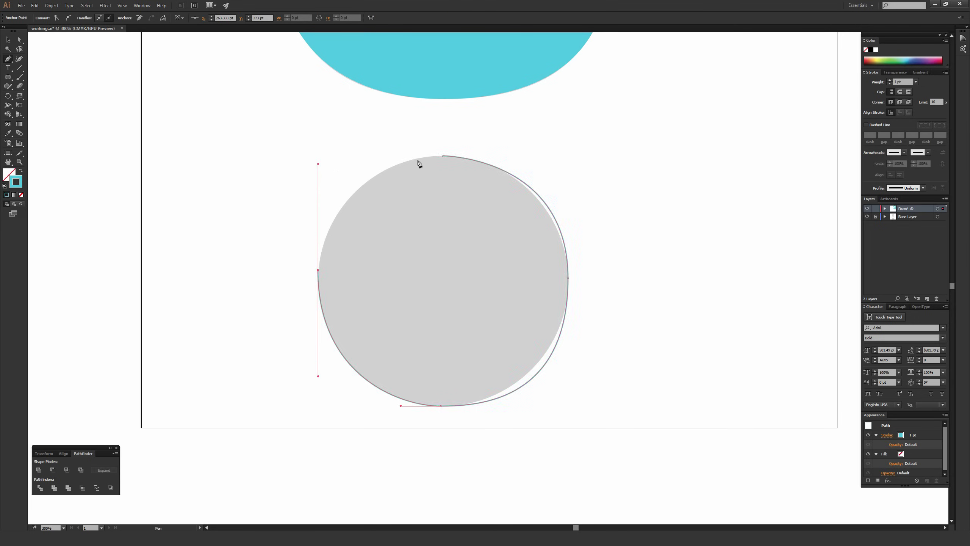
left_click_drag(443, 156, 472, 155)
key("a")
key("ctrl+equal")
key("ctrl+equal")
key("ctrl+equal")
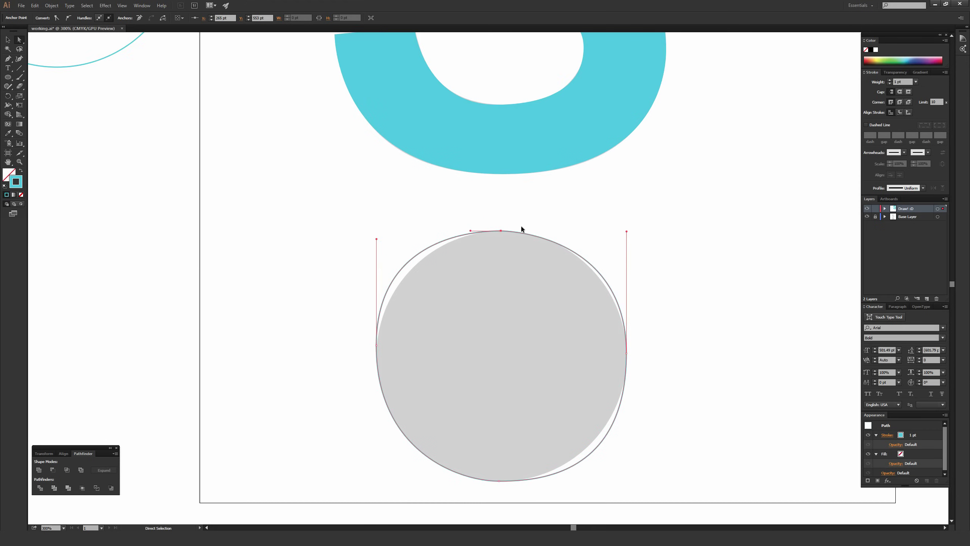
- Lengthen the left horizontal handle of the circle path's top anchor, keeping the handle straight
key("ctrl+equal")
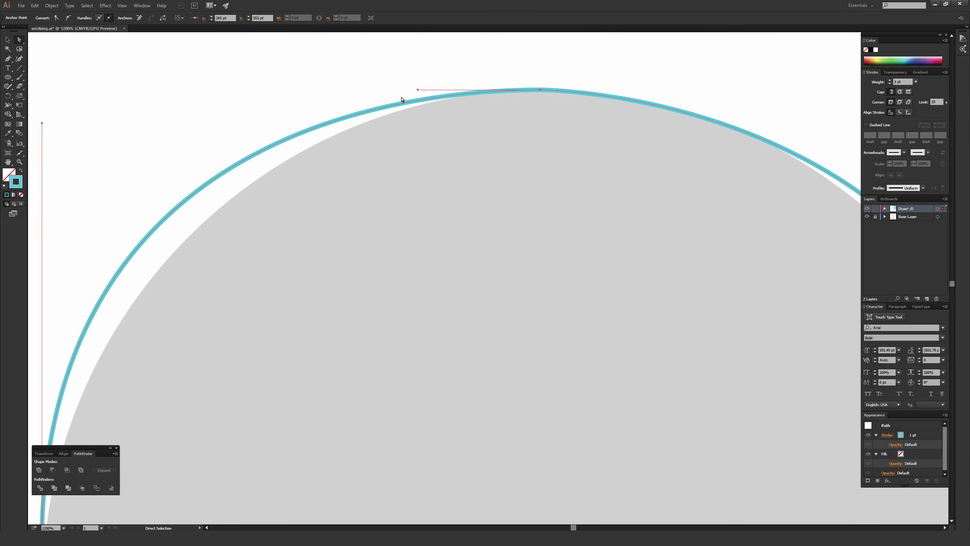
left_click_drag(418, 92, 307, 89)
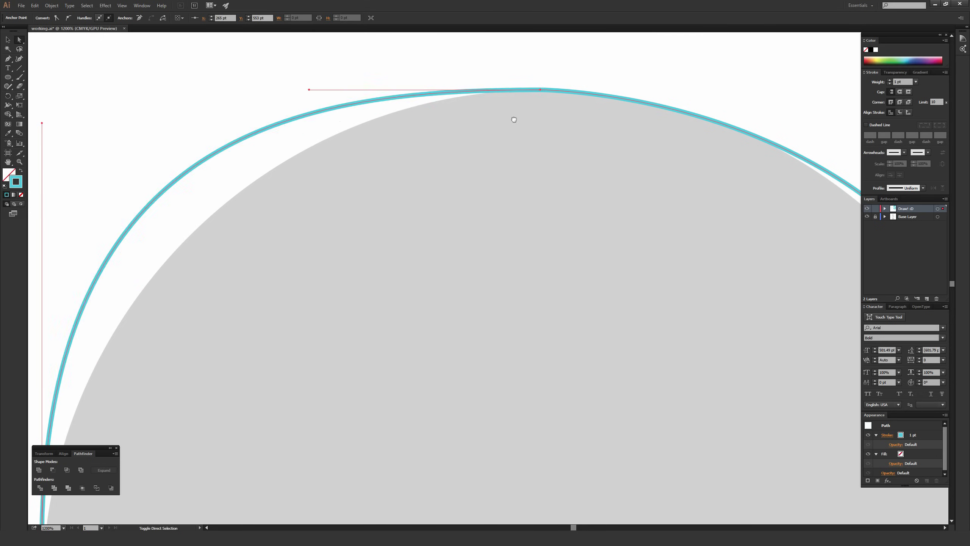
left_click_drag(541, 44, 460, 108)
key("ctrl+minus")
key("ctrl+minus")
key("ctrl+minus")
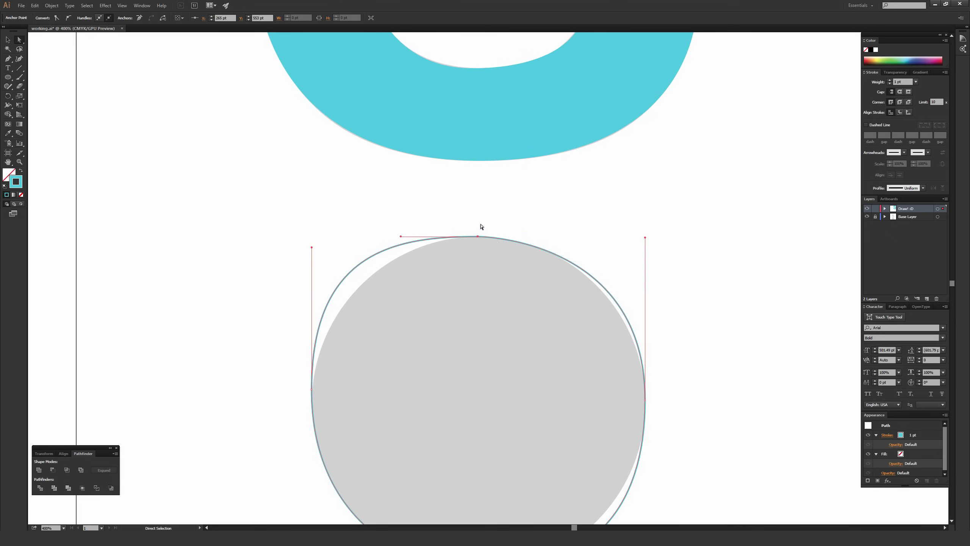
left_click_drag(483, 272, 460, 226)
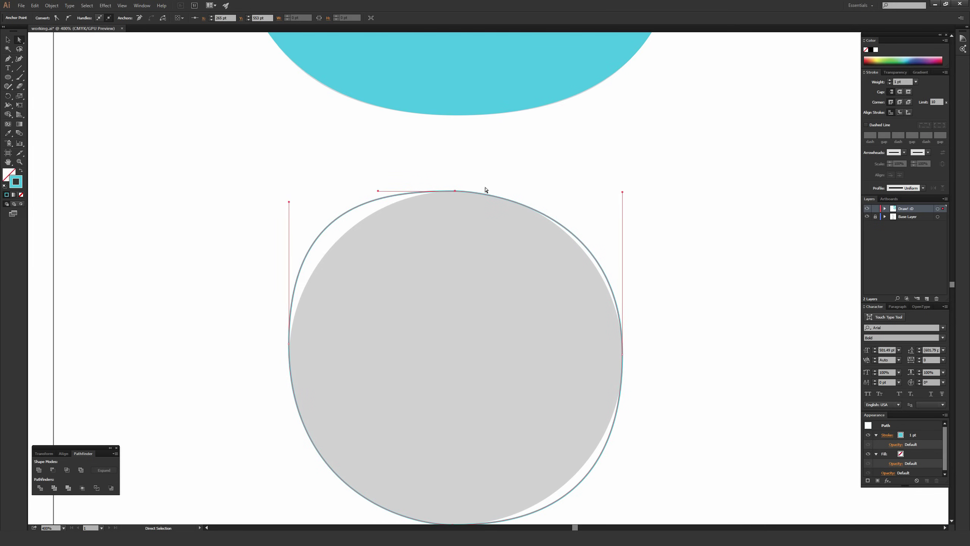
- Delete the traced circle path and start a new Pen path with smooth anchors at the gray circle's top and right extremes, using straight handles
key("v")
left_click(577, 336)
key("p")
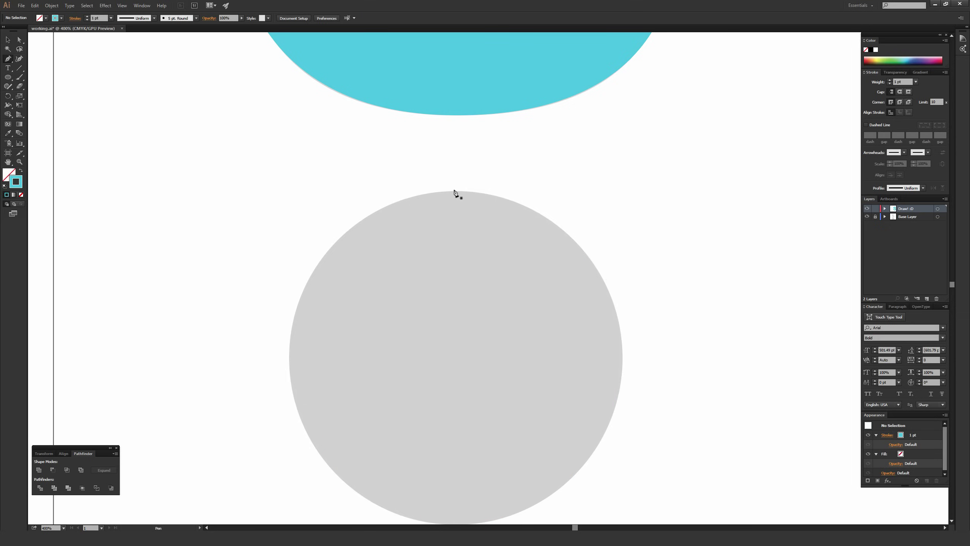
left_click_drag(454, 190, 547, 193)
left_click_drag(623, 360, 638, 460)
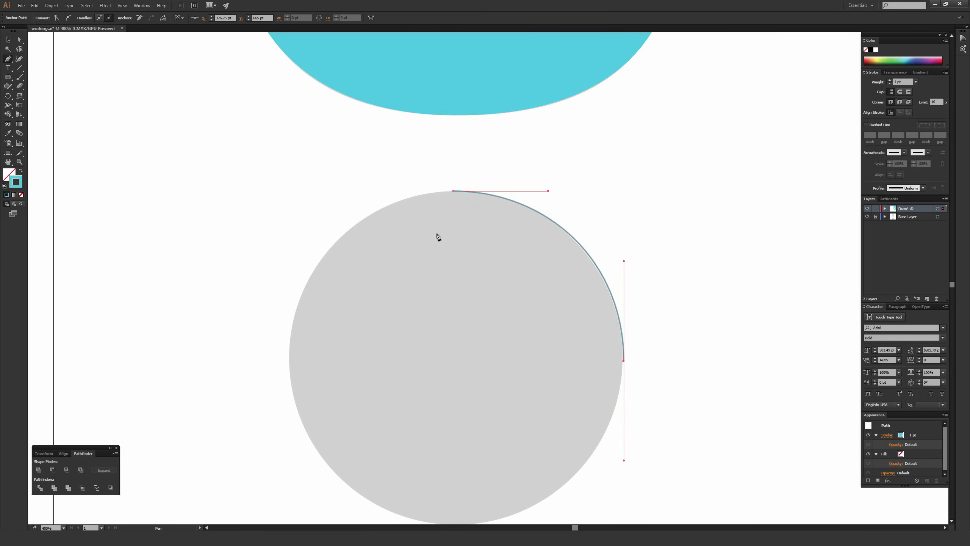